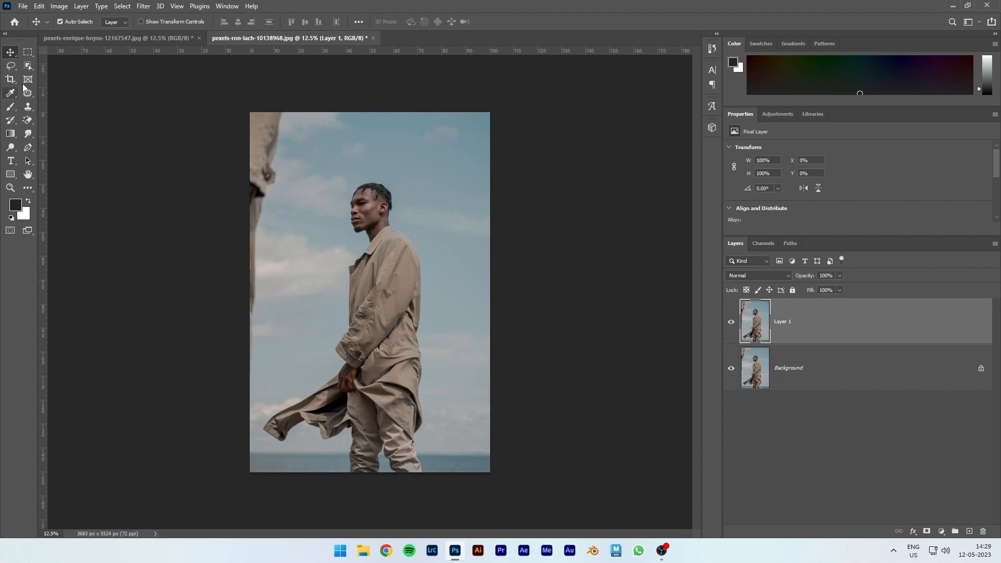
# Step: Select the standing man with the Object Selection tool, replace him with a Content-Aware fill on Layer 1, and deselect
pyautogui.click(29, 65)
pyautogui.moveTo(301, 124); pyautogui.dragTo(455, 482)
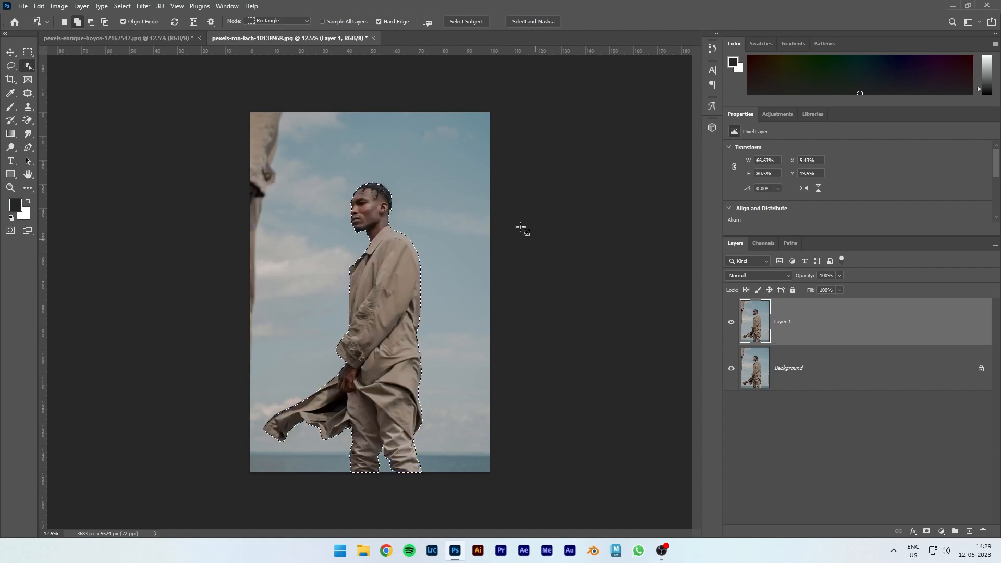
pyautogui.click(39, 6)
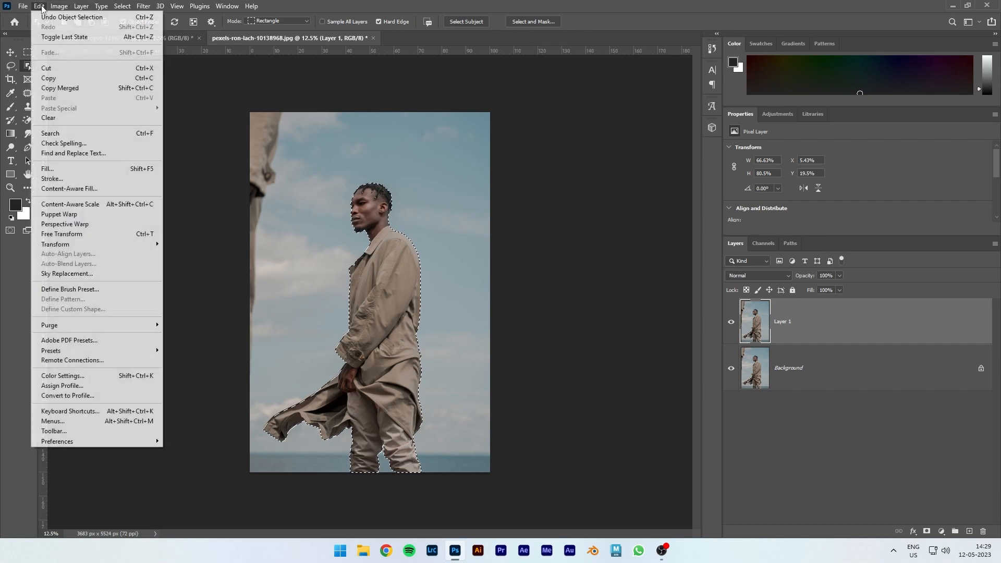
pyautogui.click(68, 170)
pyautogui.click(478, 146)
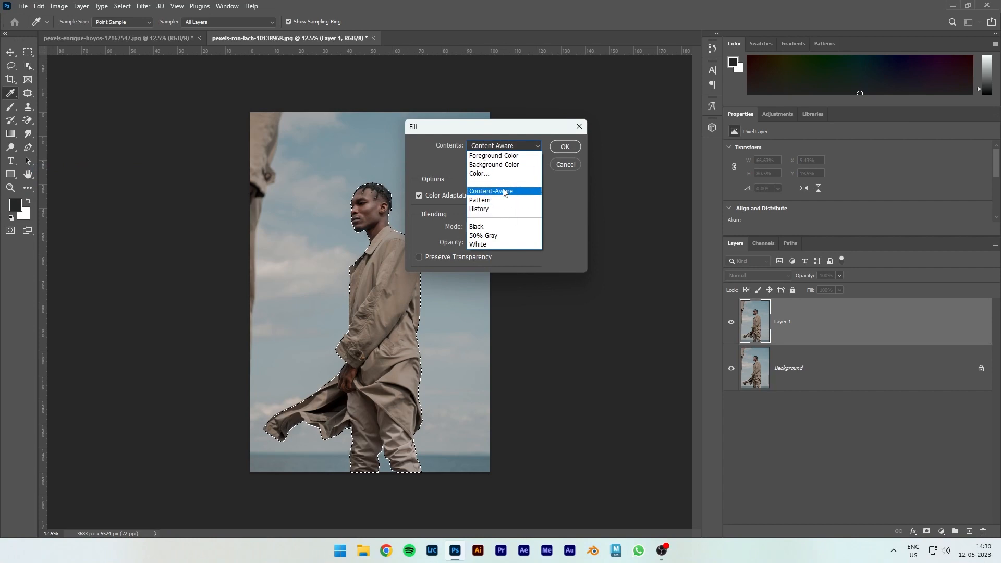
pyautogui.click(503, 192)
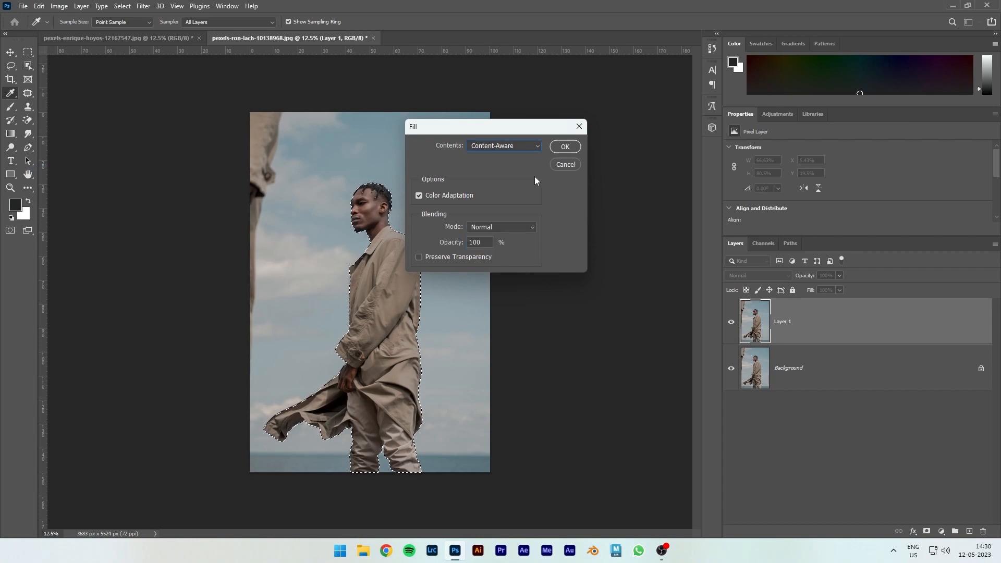
pyautogui.click(565, 148)
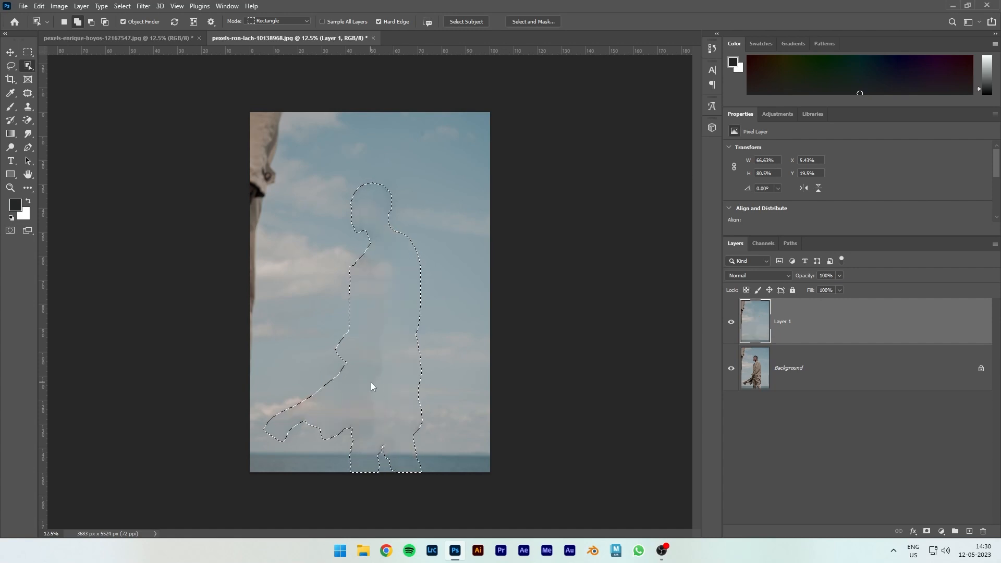
pyautogui.hotkey('ctrl', 'd')
# Step: Clone nearby sky and cloud over the leftover outline of the man's head with the Clone Stamp tool
pyautogui.scroll(2, 369, 411)
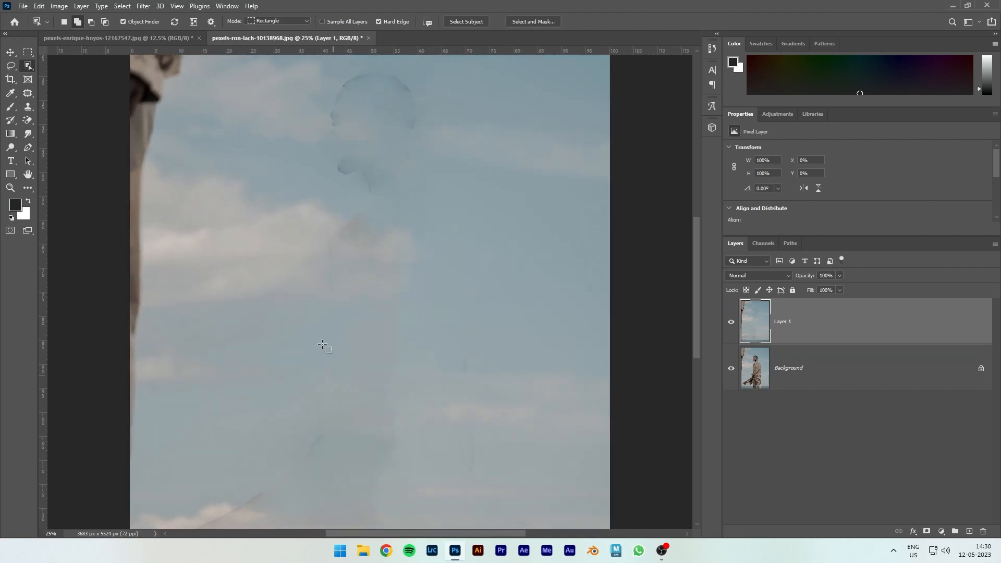
pyautogui.click(28, 107)
pyautogui.click(73, 106)
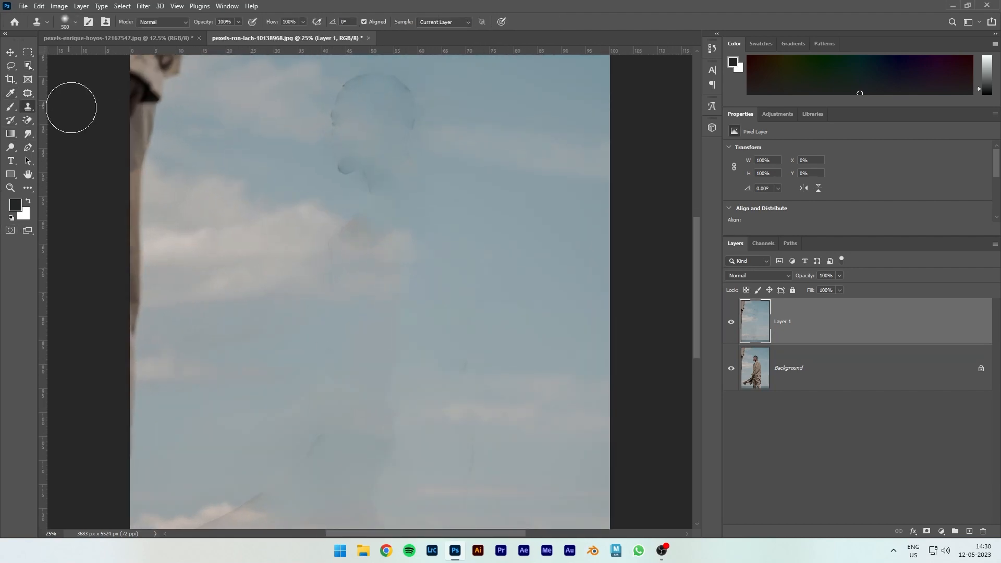
pyautogui.keyDown('alt'); pyautogui.click(276, 138); pyautogui.keyUp('alt')
pyautogui.keyDown('alt'); pyautogui.click(259, 161); pyautogui.keyUp('alt')
pyautogui.moveTo(354, 148); pyautogui.dragTo(347, 164)
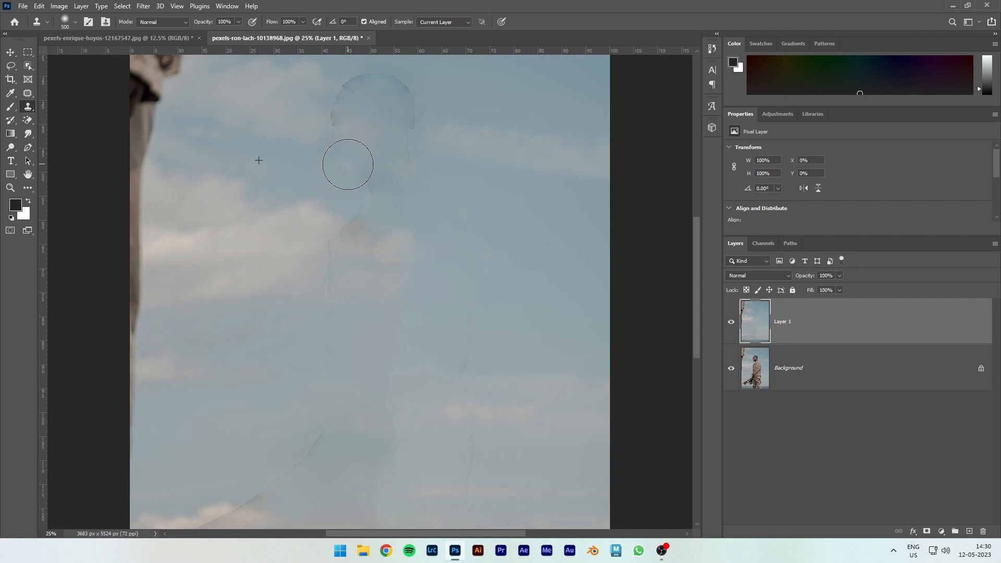
pyautogui.moveTo(348, 164); pyautogui.dragTo(348, 166)
pyautogui.moveTo(347, 166); pyautogui.dragTo(346, 96)
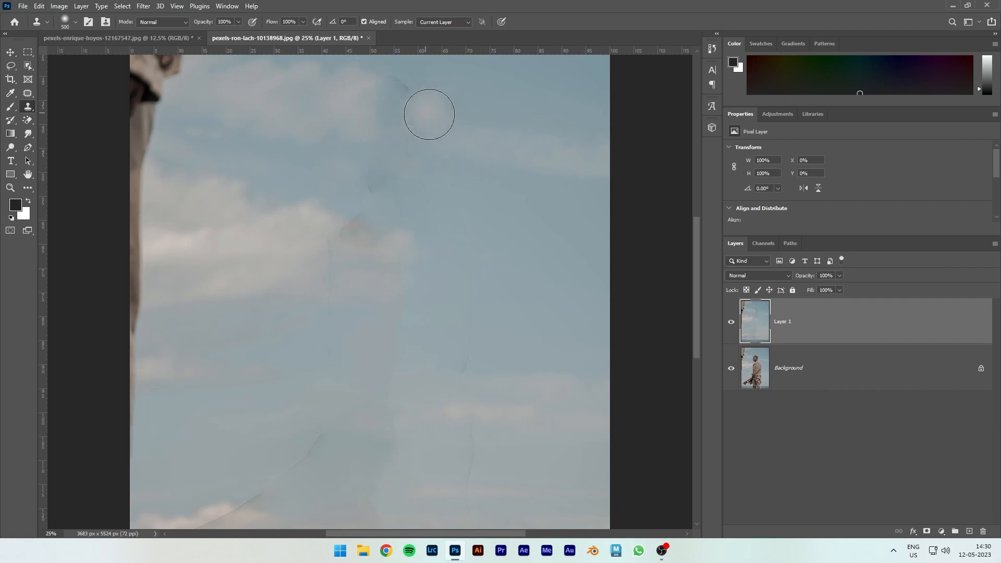
# Step: Clone clean sky from several nearby sources over the dark smudges beside and below the former head area
pyautogui.scroll(1, 424, 107)
pyautogui.scroll(1, 422, 113)
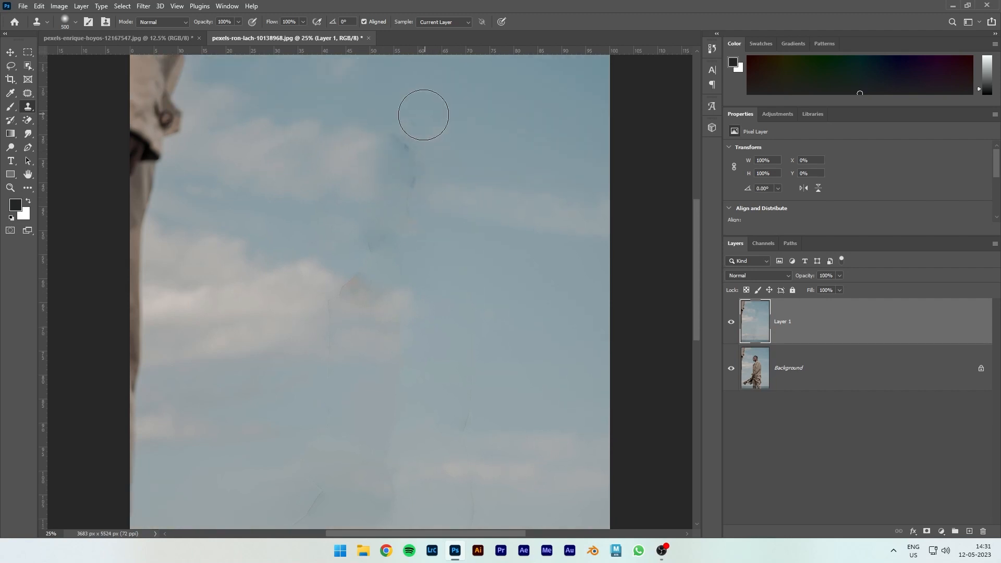
pyautogui.keyDown('alt'); pyautogui.click(374, 111); pyautogui.keyUp('alt')
pyautogui.moveTo(394, 134)
pyautogui.mouseDown()
pyautogui.moveTo(490, 158)
pyautogui.moveTo(445, 165)
pyautogui.moveTo(448, 153)
pyautogui.mouseUp()
pyautogui.keyDown('alt'); pyautogui.click(447, 149); pyautogui.keyUp('alt')
pyautogui.moveTo(404, 149); pyautogui.dragTo(402, 173)
pyautogui.keyDown('alt'); pyautogui.click(441, 178); pyautogui.keyUp('alt')
pyautogui.moveTo(409, 174)
pyautogui.mouseDown()
pyautogui.moveTo(402, 195)
pyautogui.moveTo(414, 231)
pyautogui.mouseUp()
pyautogui.keyDown('alt'); pyautogui.click(336, 246); pyautogui.keyUp('alt')
pyautogui.moveTo(359, 241); pyautogui.dragTo(371, 234)
# Step: Clone cloud and sky texture over the grey smudge and vertical seams at the end of the middle cloud
pyautogui.click(361, 286)
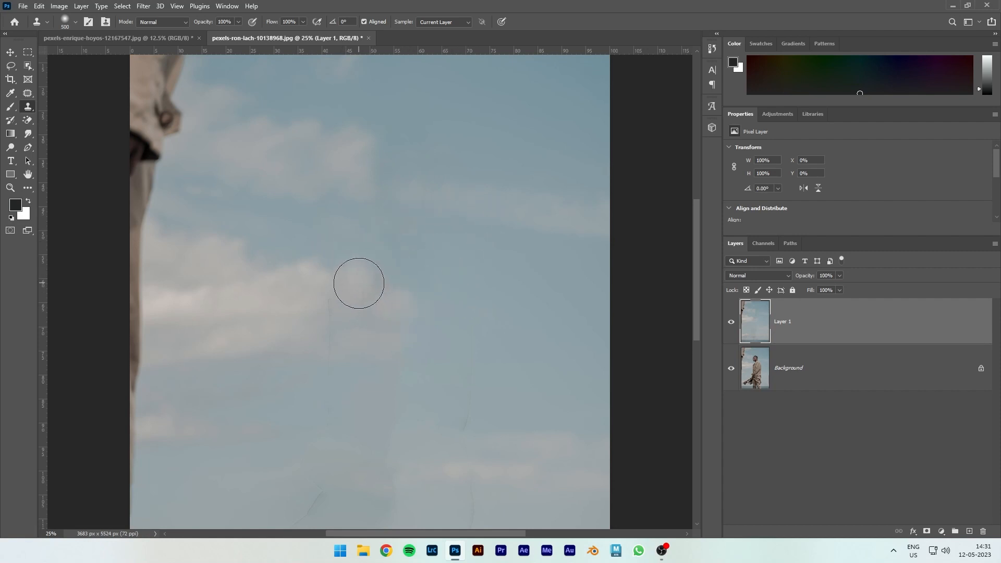
pyautogui.scroll(-2, 368, 302)
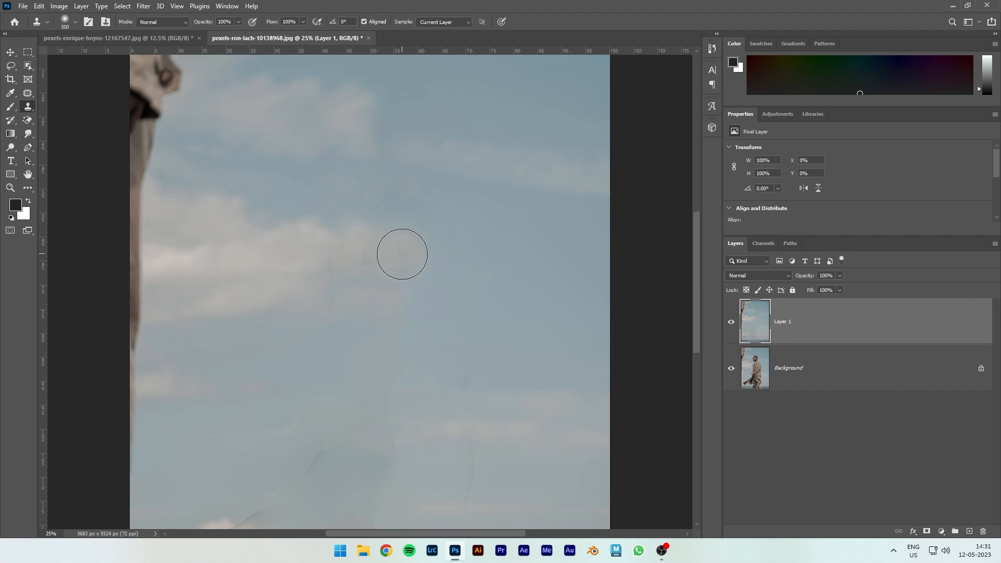
pyautogui.moveTo(402, 254)
pyautogui.mouseDown()
pyautogui.moveTo(479, 275)
pyautogui.moveTo(423, 267)
pyautogui.moveTo(487, 264)
pyautogui.mouseUp()
pyautogui.click(11, 52)
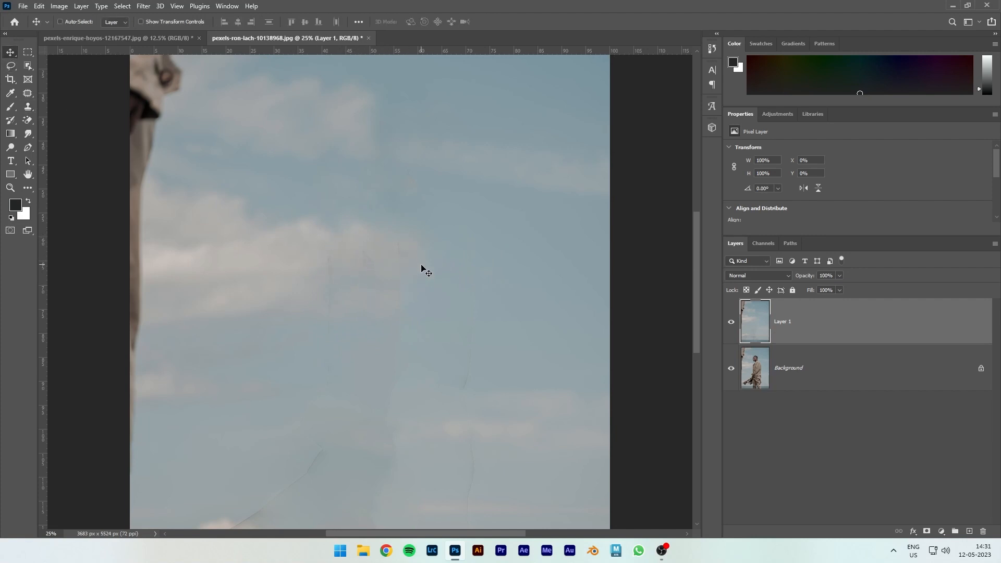
pyautogui.hotkey('ctrl', '+')
pyautogui.hotkey('ctrl', '+')
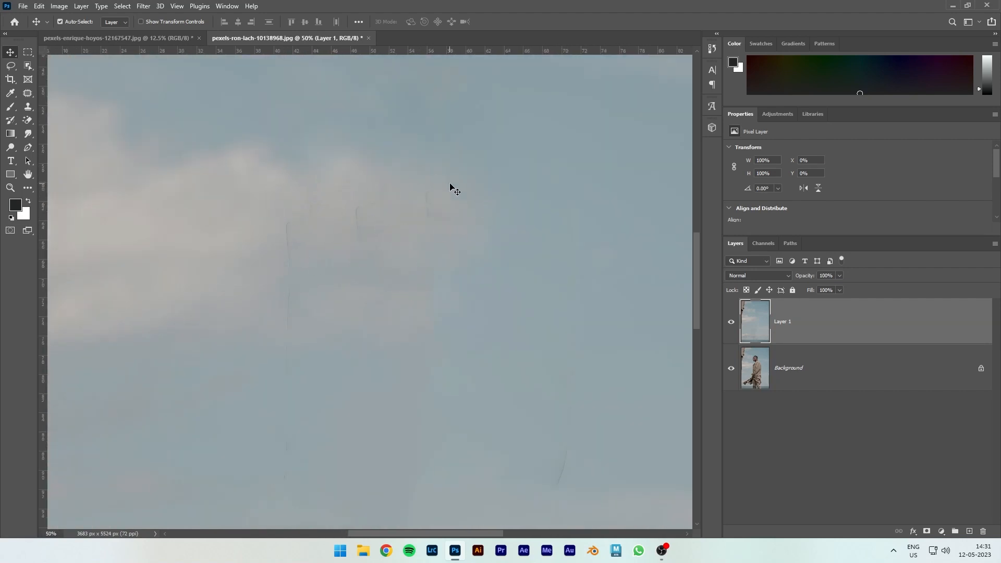
pyautogui.click(28, 111)
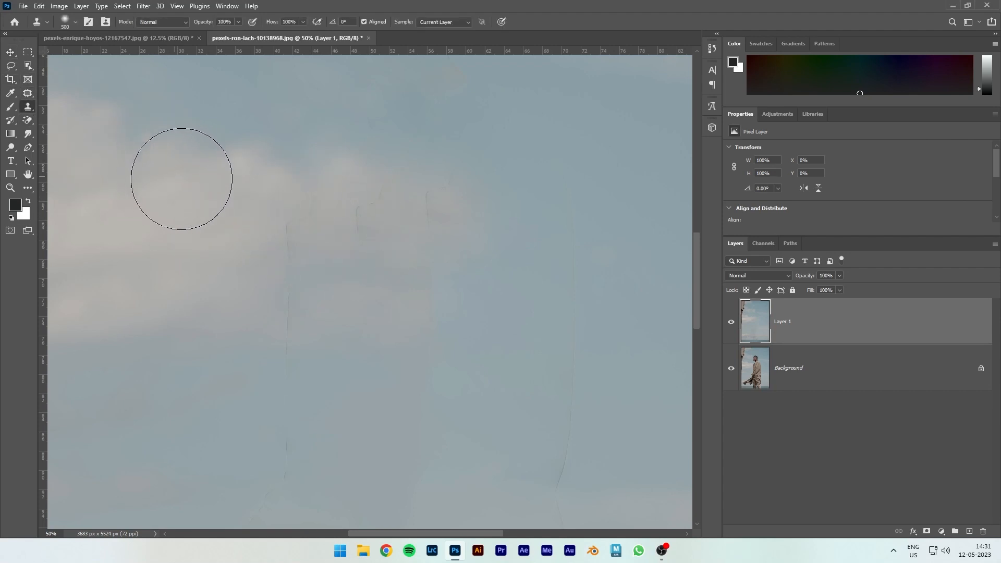
pyautogui.keyDown('alt'); pyautogui.click(118, 160); pyautogui.keyUp('alt')
pyautogui.moveTo(292, 223)
pyautogui.mouseDown()
pyautogui.moveTo(350, 243)
pyautogui.moveTo(296, 231)
pyautogui.moveTo(324, 276)
pyautogui.moveTo(410, 263)
pyautogui.moveTo(363, 241)
pyautogui.moveTo(369, 211)
pyautogui.moveTo(429, 218)
pyautogui.moveTo(433, 206)
pyautogui.moveTo(457, 201)
pyautogui.moveTo(293, 257)
pyautogui.moveTo(269, 299)
pyautogui.moveTo(331, 297)
pyautogui.mouseUp()
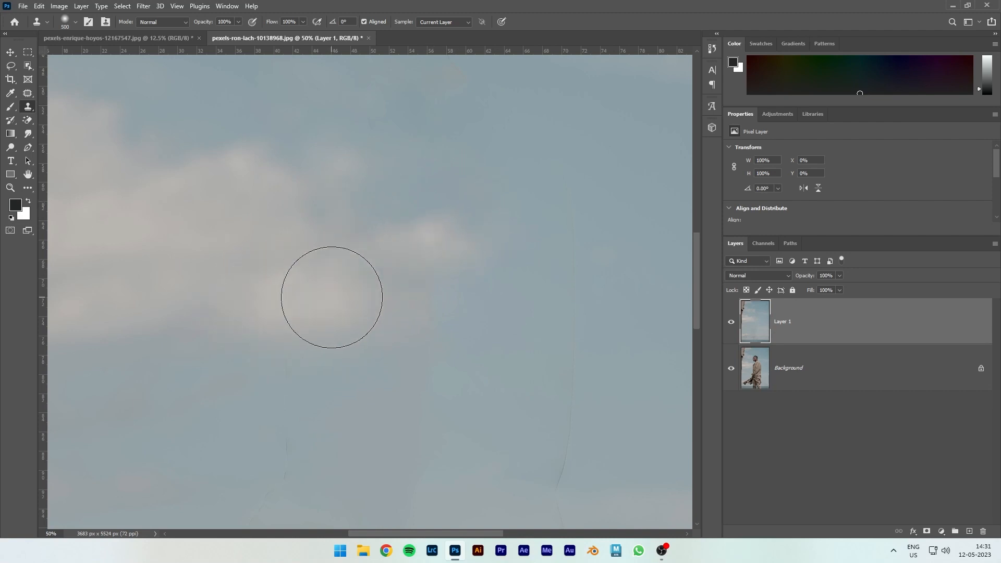
# Step: Clone out the coat outline in the lower sky, then reduce the Clone Stamp size to 150 and retouch the marks above the horizon
pyautogui.scroll(-3, 332, 297)
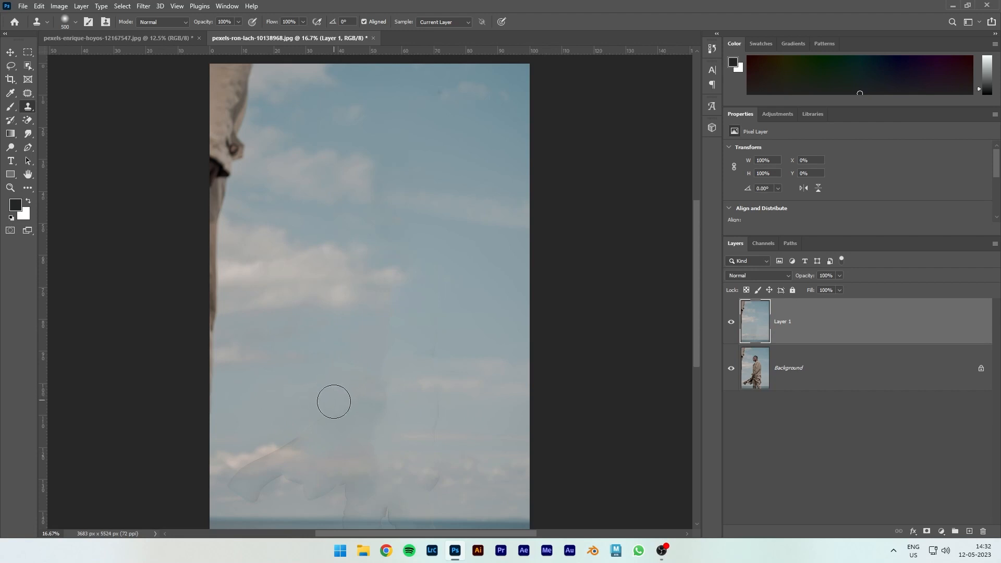
pyautogui.moveTo(332, 404); pyautogui.dragTo(295, 426)
pyautogui.keyDown('alt'); pyautogui.click(228, 459); pyautogui.keyUp('alt')
pyautogui.moveTo(286, 447)
pyautogui.mouseDown()
pyautogui.moveTo(337, 451)
pyautogui.moveTo(302, 454)
pyautogui.moveTo(334, 464)
pyautogui.moveTo(243, 466)
pyautogui.moveTo(260, 464)
pyautogui.mouseUp()
pyautogui.press('[')
pyautogui.press('[')
pyautogui.press('[')
pyautogui.press('[')
pyautogui.press('[')
pyautogui.press('[')
pyautogui.press('[')
pyautogui.press('[')
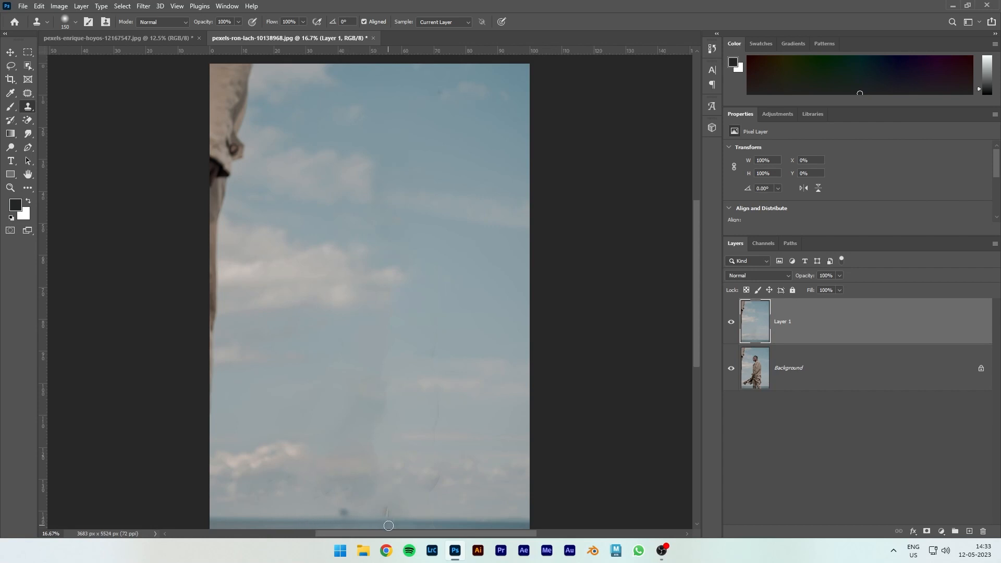
pyautogui.click(342, 514)
pyautogui.keyDown('alt'); pyautogui.click(453, 511); pyautogui.keyUp('alt')
pyautogui.click(384, 511)
# Step: Switch to the open photo of the woman against the brick wall and select the Spot Healing Brush tool
pyautogui.click(136, 39)
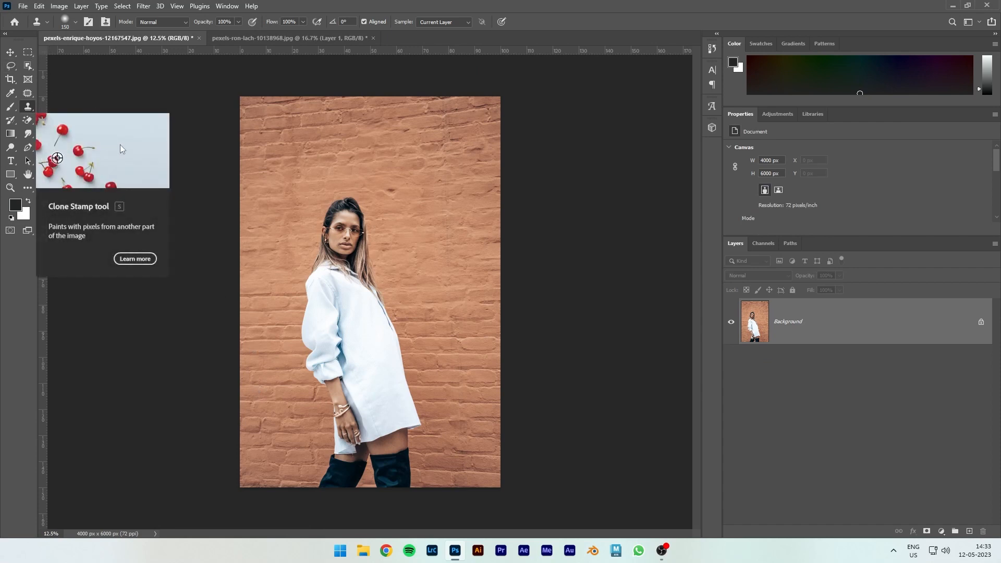
pyautogui.rightClick(26, 107)
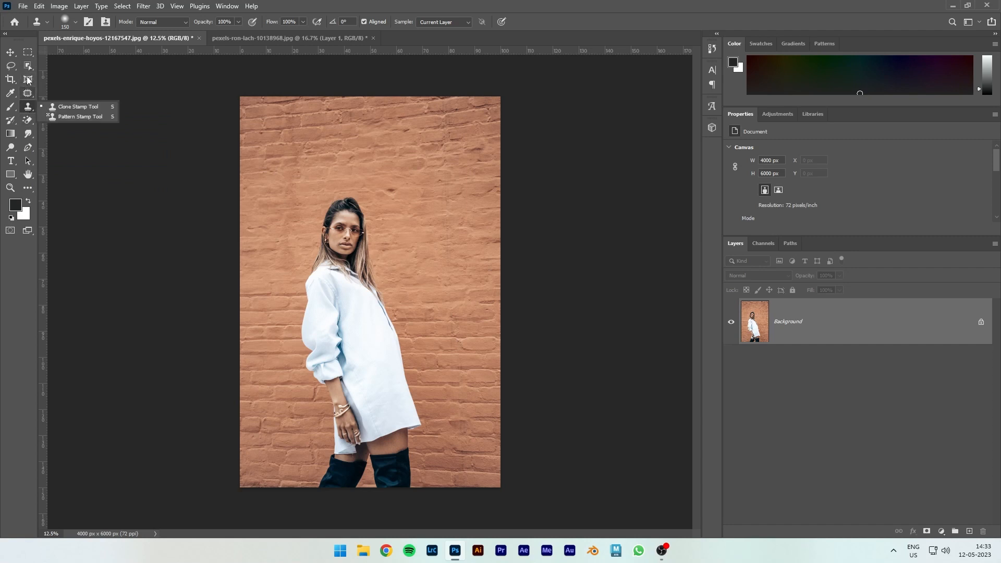
pyautogui.rightClick(26, 95)
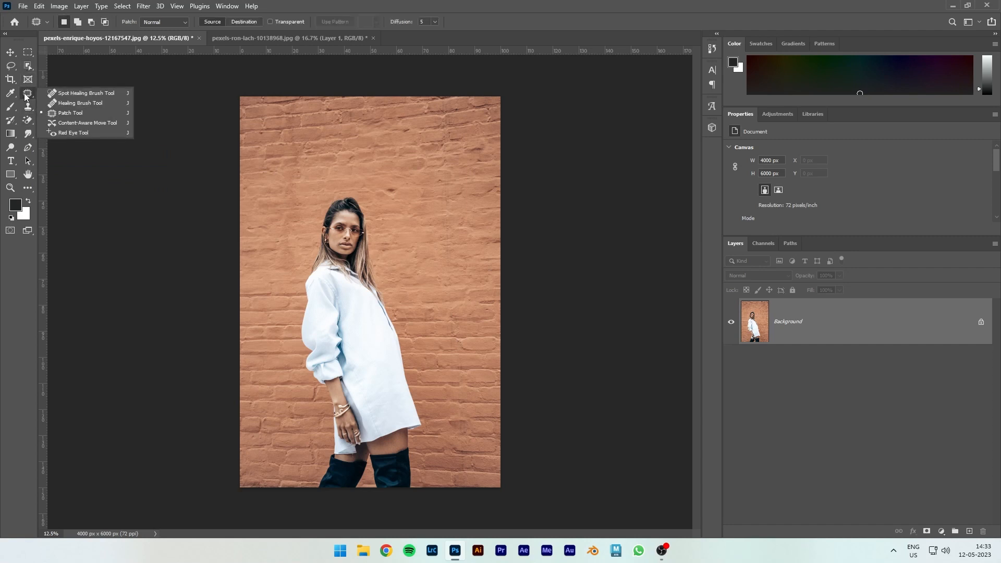
pyautogui.click(68, 95)
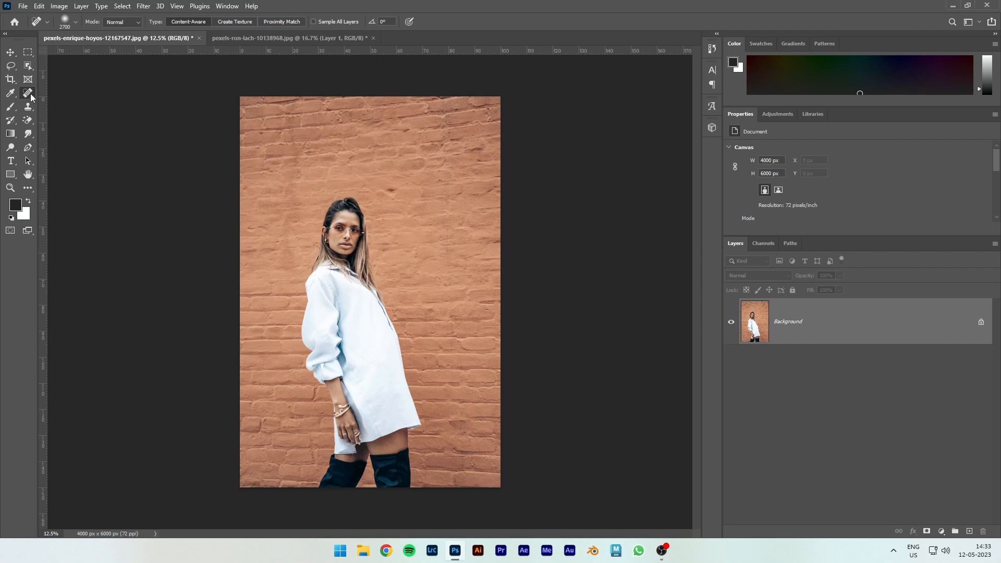
pyautogui.rightClick(30, 93)
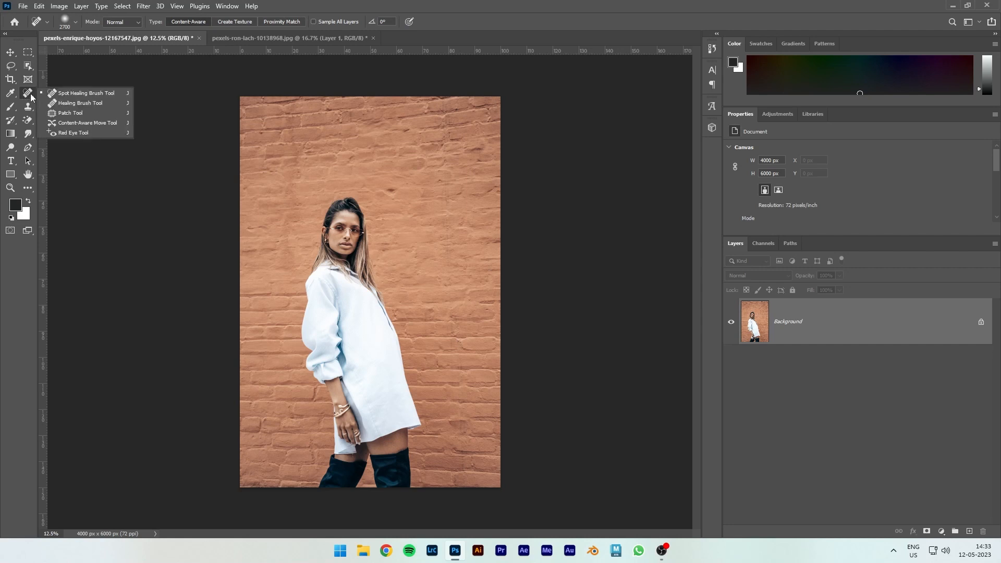
# Step: Try to patch the woman's head with brick texture from the adjacent wall using the Patch tool, and undo the patch
pyautogui.click(82, 113)
pyautogui.moveTo(324, 192)
pyautogui.mouseDown()
pyautogui.moveTo(307, 234)
pyautogui.moveTo(329, 274)
pyautogui.moveTo(411, 265)
pyautogui.mouseUp()
pyautogui.moveTo(393, 208); pyautogui.dragTo(329, 182)
pyautogui.moveTo(350, 236); pyautogui.dragTo(438, 177)
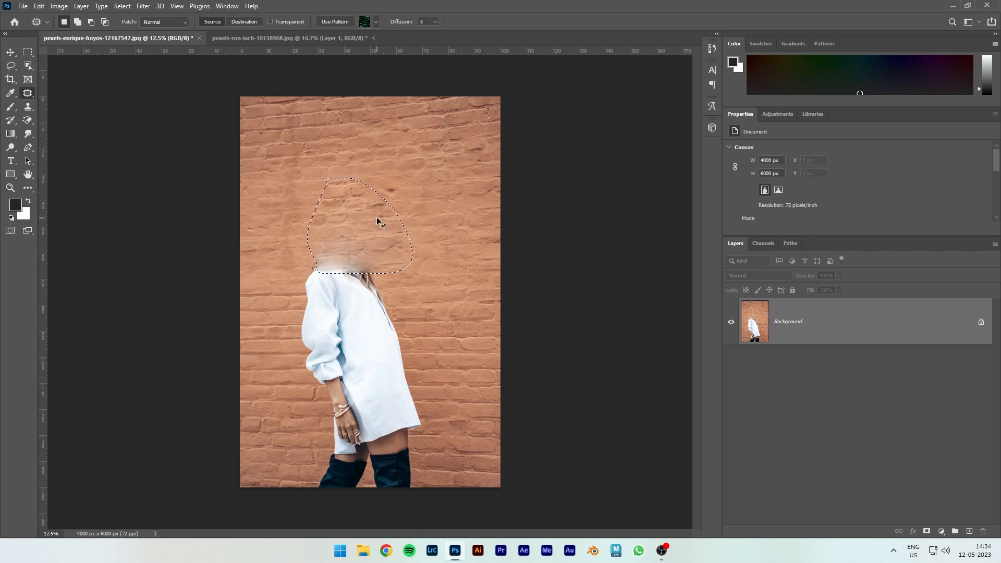
pyautogui.hotkey('ctrl', 'd')
pyautogui.press('a')
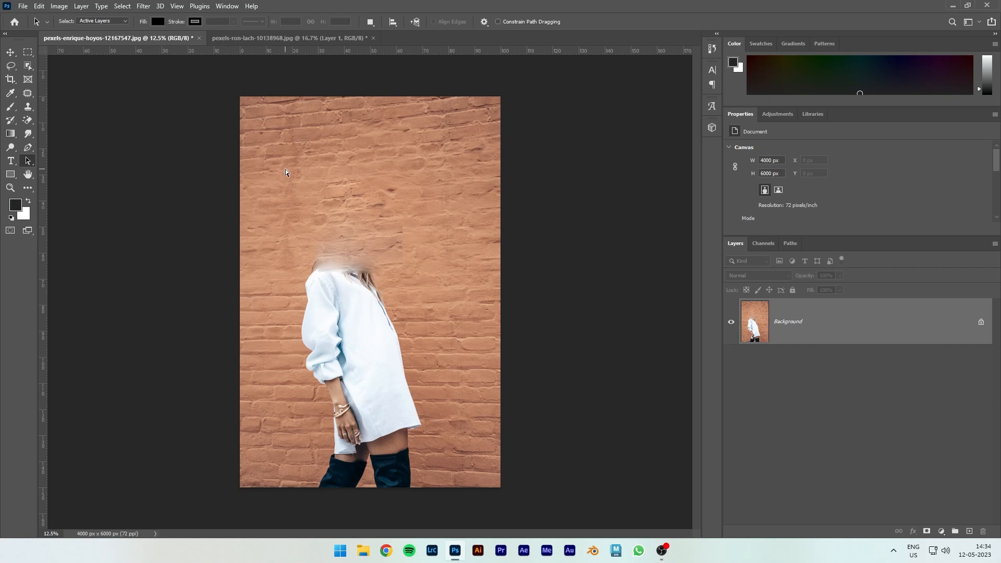
pyautogui.hotkey('ctrl', 'z')
pyautogui.hotkey('ctrl', 'z')
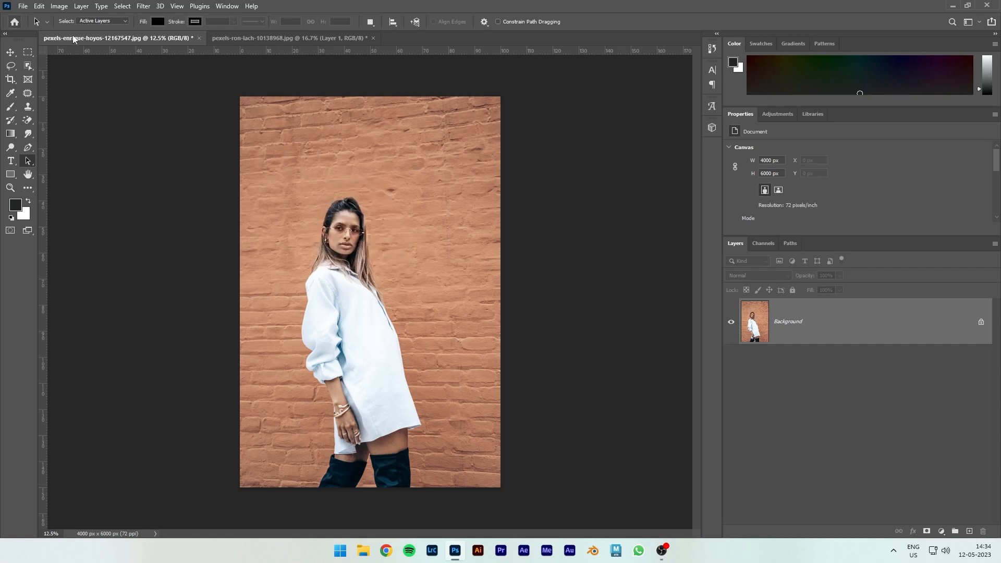
# Step: Paint over the whole woman with the Spot Healing Brush in Content-Aware mode to replace her with brick texture
pyautogui.click(26, 108)
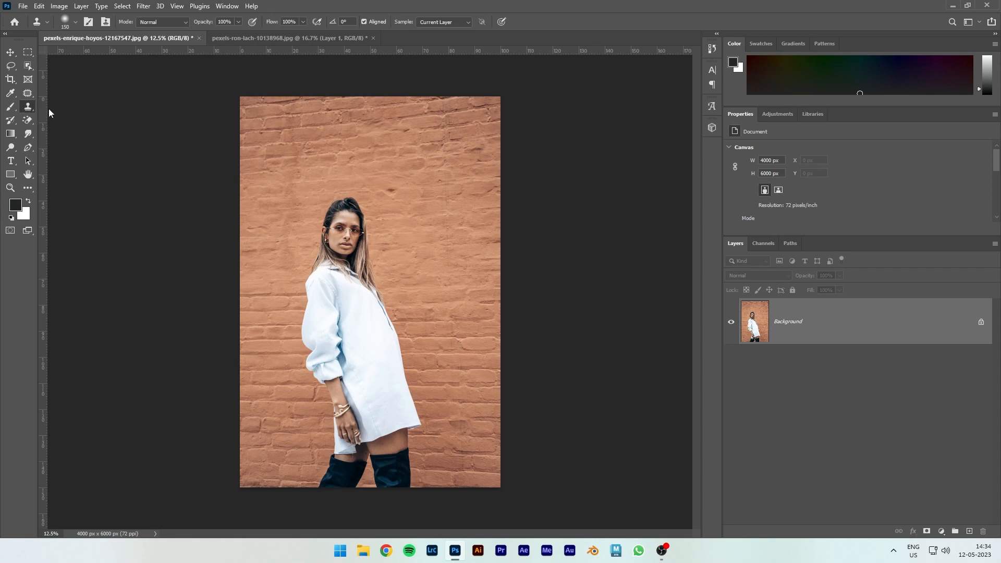
pyautogui.click(28, 92)
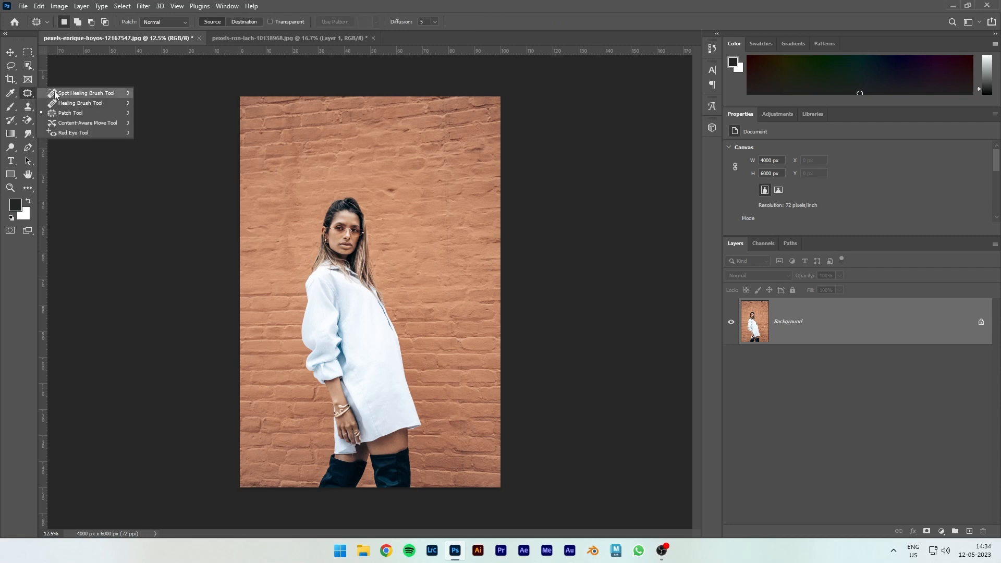
pyautogui.click(78, 93)
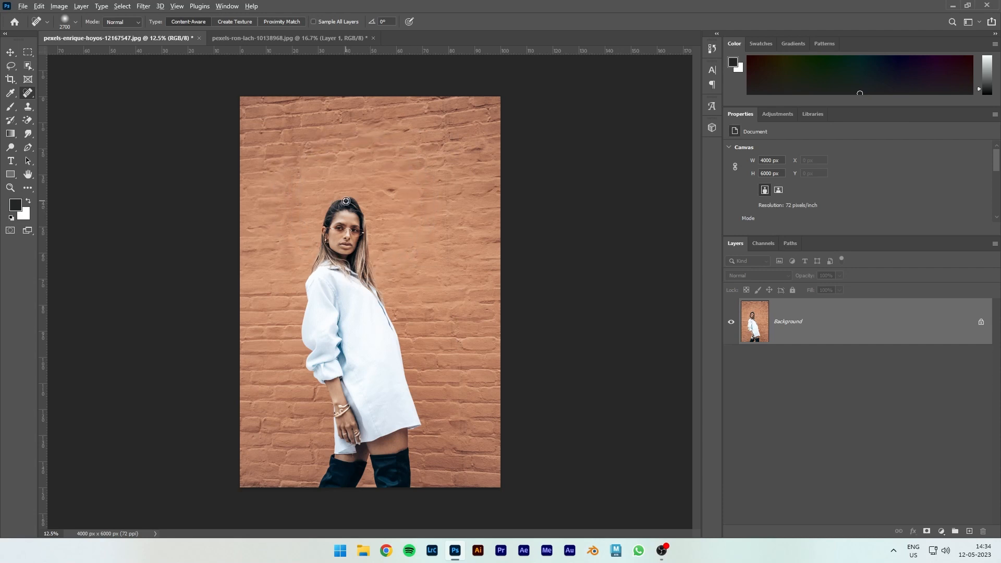
pyautogui.keyDown('alt'); pyautogui.click(403, 198); pyautogui.keyUp('alt')
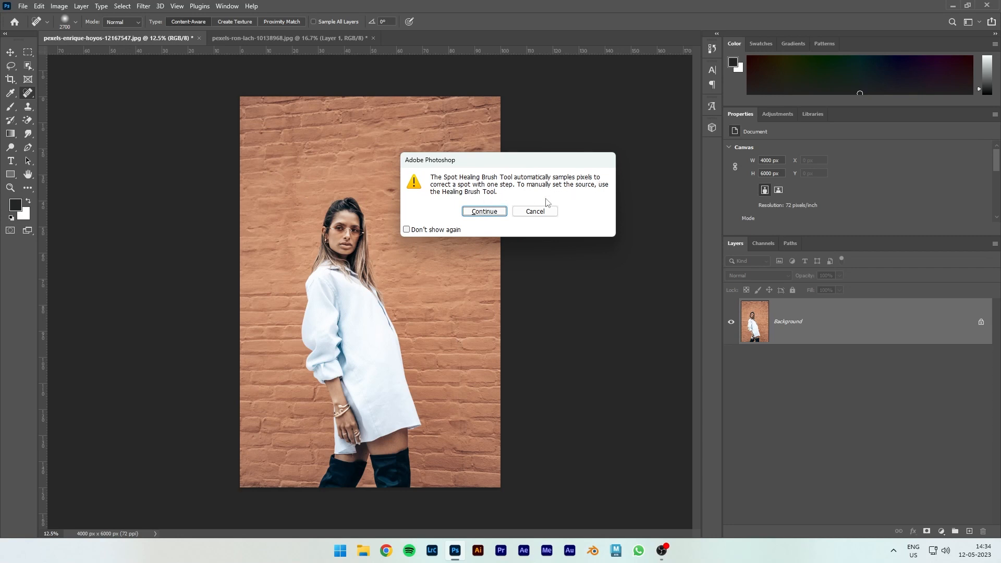
pyautogui.click(484, 211)
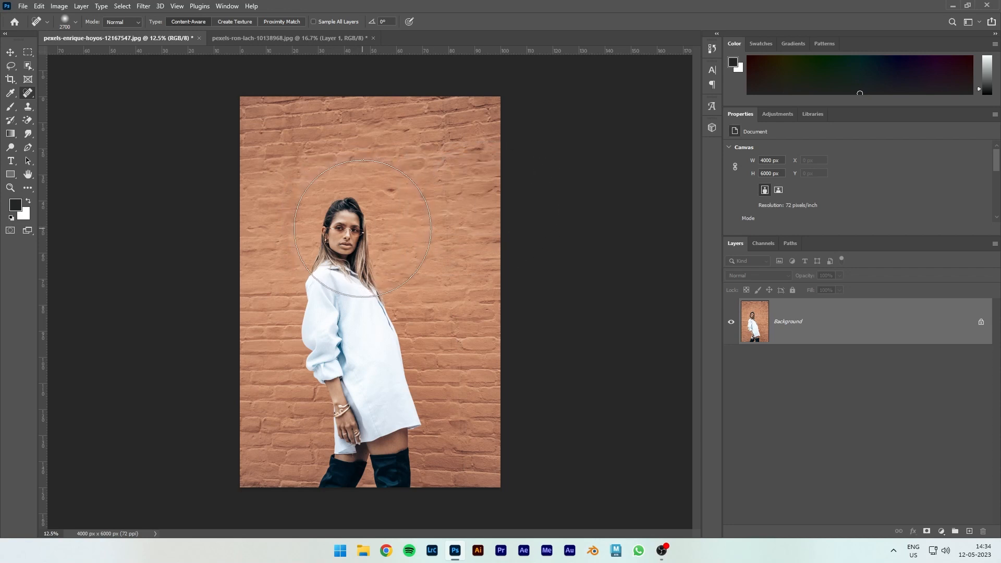
pyautogui.moveTo(362, 230)
pyautogui.mouseDown()
pyautogui.moveTo(350, 226)
pyautogui.moveTo(398, 183)
pyautogui.moveTo(374, 222)
pyautogui.mouseUp()
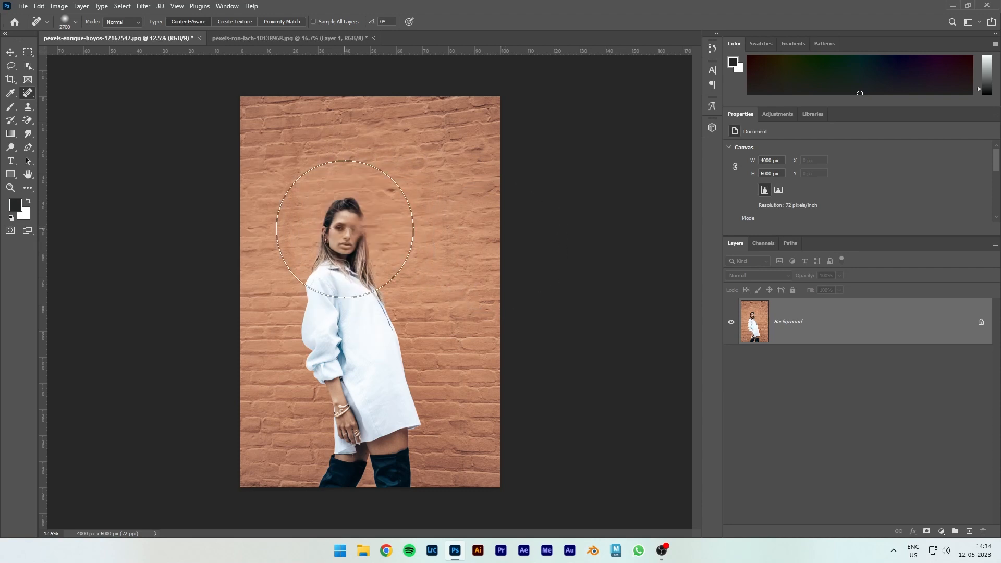
pyautogui.moveTo(358, 223)
pyautogui.mouseDown()
pyautogui.moveTo(356, 327)
pyautogui.moveTo(373, 424)
pyautogui.moveTo(344, 398)
pyautogui.mouseUp()
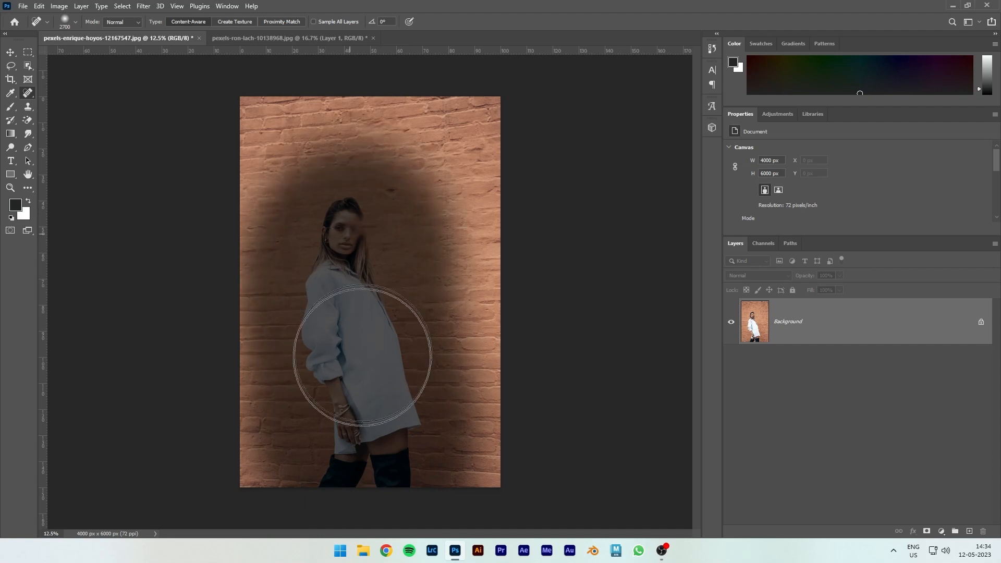
pyautogui.moveTo(379, 393)
pyautogui.mouseDown()
pyautogui.moveTo(400, 325)
pyautogui.moveTo(371, 258)
pyautogui.moveTo(341, 317)
pyautogui.moveTo(343, 218)
pyautogui.moveTo(353, 372)
pyautogui.moveTo(371, 361)
pyautogui.moveTo(397, 456)
pyautogui.mouseUp()
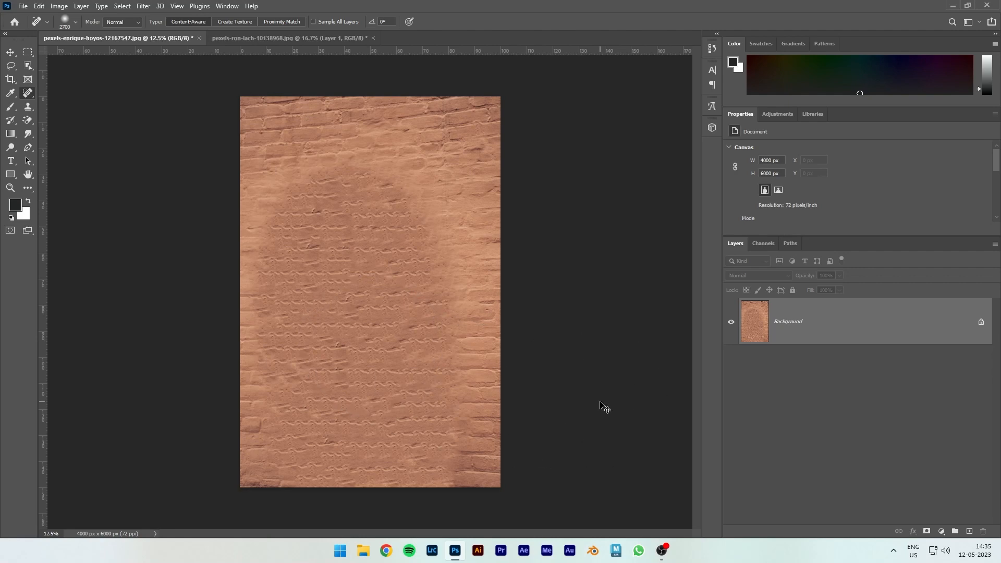
pyautogui.hotkey('ctrl', '+')
pyautogui.hotkey('ctrl', '+')
pyautogui.hotkey('ctrl', '+')
pyautogui.hotkey('ctrl', '+')
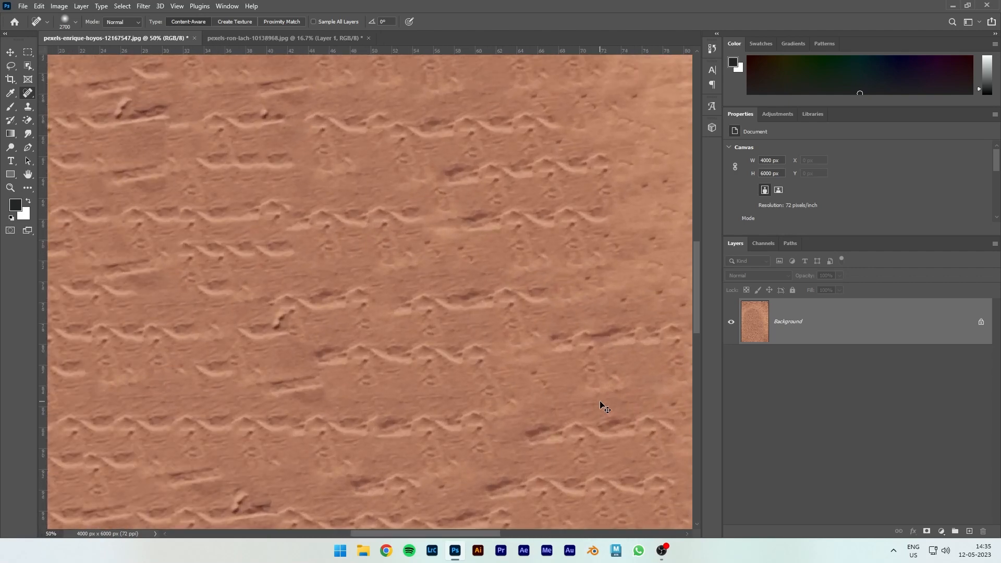
# Step: Undo the Spot Healing Brush strokes over the woman to restore her against the brick wall
pyautogui.hotkey('ctrl', '-')
pyautogui.hotkey('ctrl', '-')
pyautogui.hotkey('ctrl', '-')
pyautogui.hotkey('ctrl', '-')
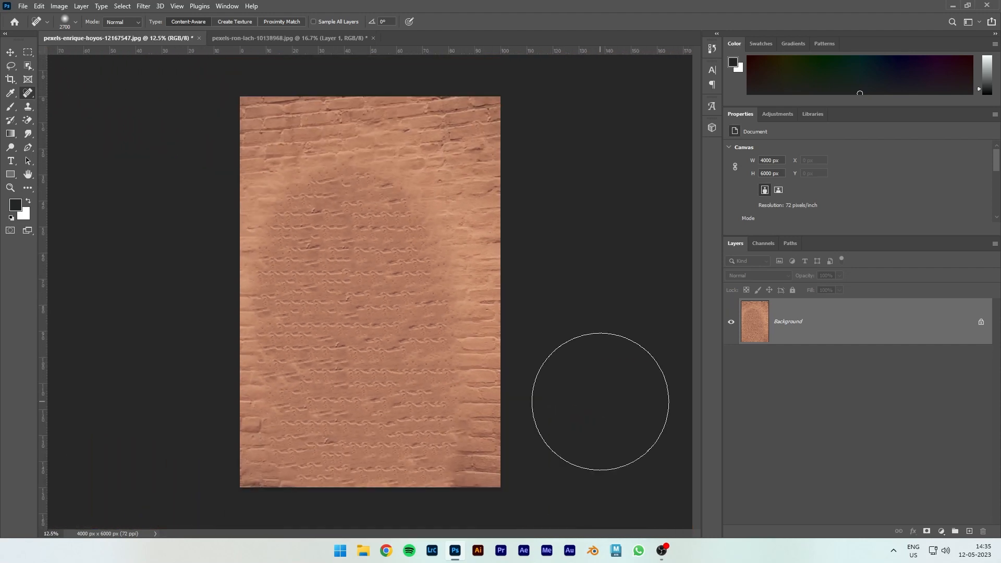
pyautogui.hotkey('ctrl', 'z')
pyautogui.hotkey('ctrl', 'z')
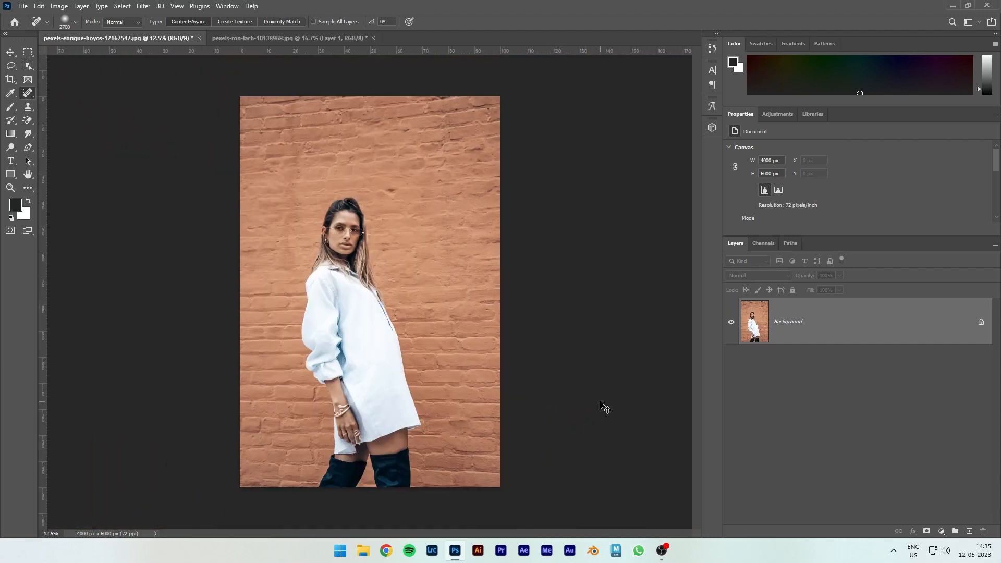
# Step: Try to paint out the woman's head with the Healing Brush, using brick texture sampled from the wall beside her
pyautogui.rightClick(31, 91)
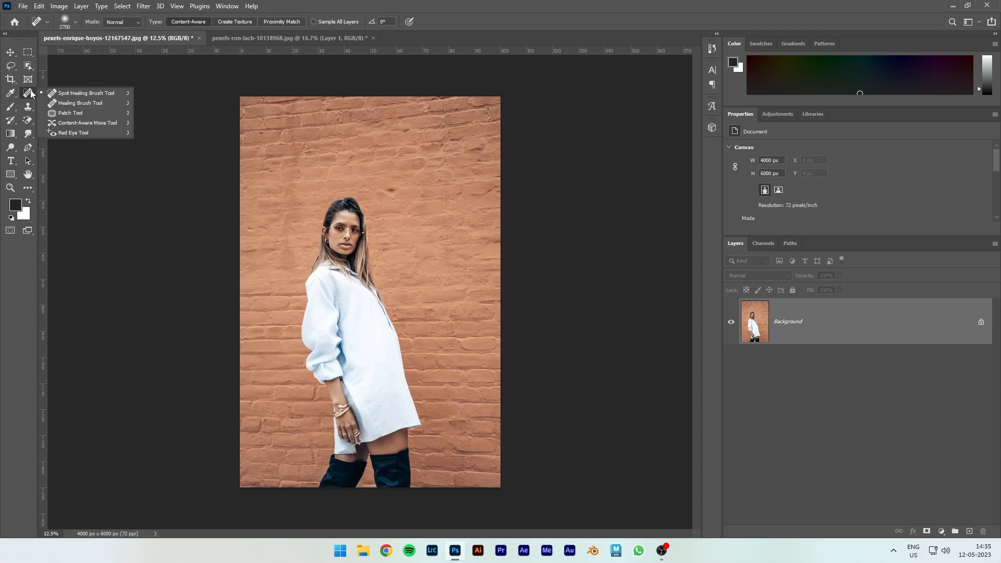
pyautogui.click(63, 102)
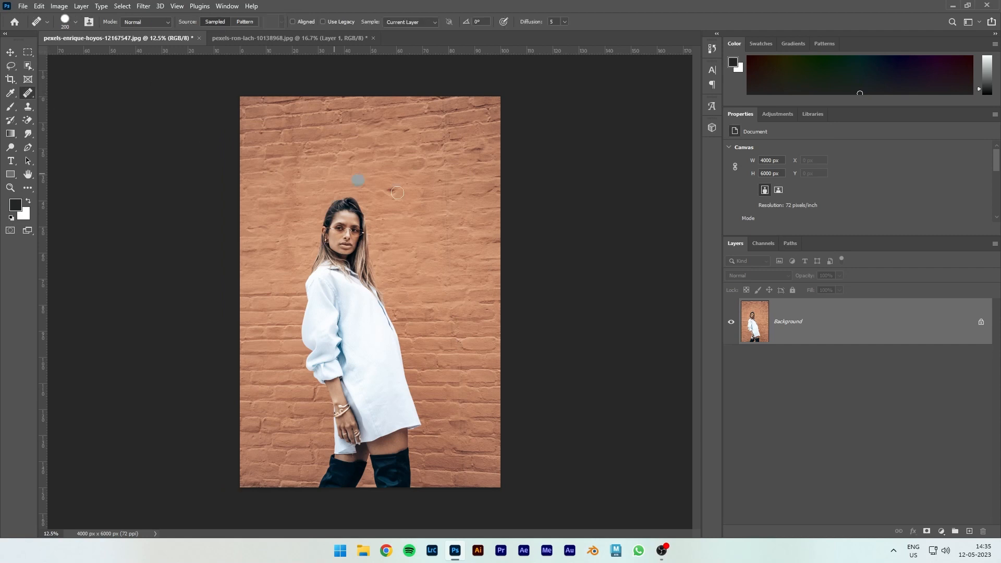
pyautogui.keyDown('alt'); pyautogui.click(394, 259); pyautogui.keyUp('alt')
pyautogui.moveTo(347, 231)
pyautogui.mouseDown()
pyautogui.moveTo(344, 251)
pyautogui.moveTo(338, 218)
pyautogui.moveTo(359, 216)
pyautogui.moveTo(345, 203)
pyautogui.moveTo(358, 218)
pyautogui.moveTo(334, 214)
pyautogui.moveTo(348, 235)
pyautogui.moveTo(315, 237)
pyautogui.moveTo(381, 242)
pyautogui.moveTo(286, 245)
pyautogui.moveTo(305, 253)
pyautogui.moveTo(242, 263)
pyautogui.moveTo(307, 254)
pyautogui.moveTo(328, 236)
pyautogui.moveTo(285, 234)
pyautogui.moveTo(315, 231)
pyautogui.moveTo(292, 224)
pyautogui.moveTo(325, 231)
pyautogui.moveTo(300, 195)
pyautogui.moveTo(313, 192)
pyautogui.moveTo(295, 210)
pyautogui.moveTo(330, 238)
pyautogui.mouseUp()
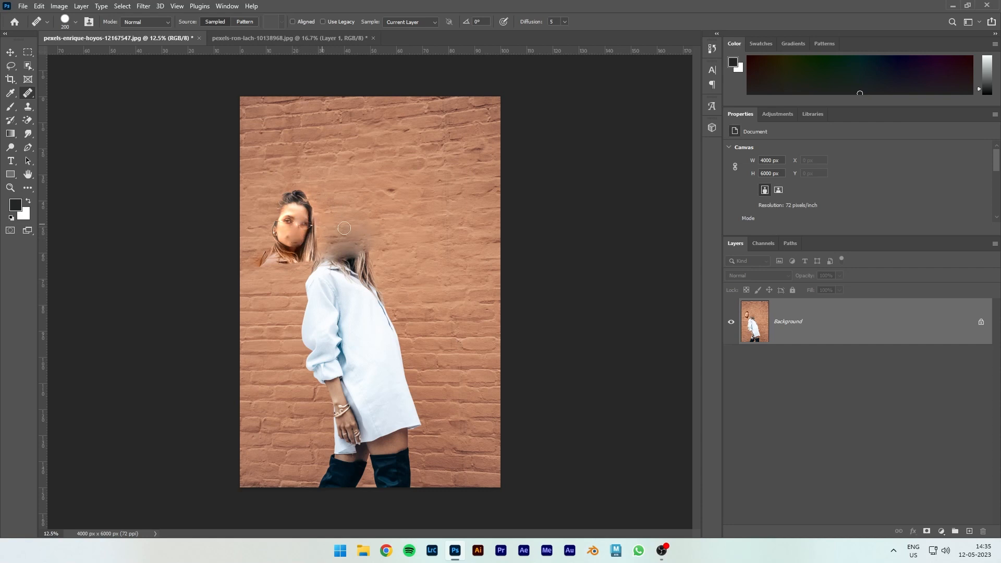
pyautogui.moveTo(312, 225)
pyautogui.mouseDown()
pyautogui.moveTo(296, 299)
pyautogui.moveTo(266, 295)
pyautogui.moveTo(270, 317)
pyautogui.moveTo(245, 316)
pyautogui.moveTo(273, 325)
pyautogui.moveTo(266, 303)
pyautogui.moveTo(250, 318)
pyautogui.moveTo(272, 307)
pyautogui.moveTo(271, 287)
pyautogui.moveTo(286, 340)
pyautogui.moveTo(293, 297)
pyautogui.moveTo(284, 345)
pyautogui.moveTo(273, 303)
pyautogui.moveTo(279, 360)
pyautogui.mouseUp()
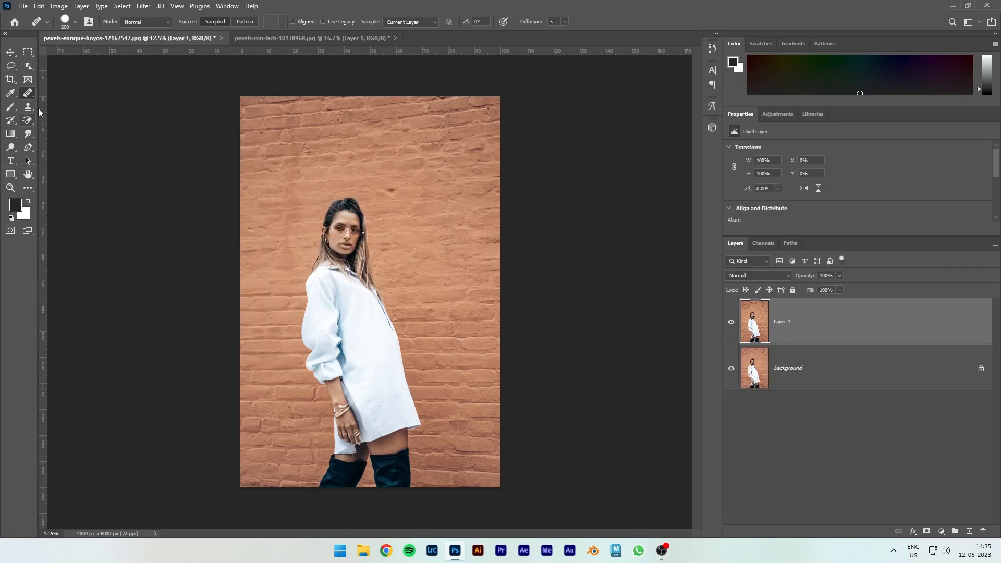
# Step: Select the whole woman on Layer 1 with the Object Selection tool in Rectangle mode
pyautogui.rightClick(28, 93)
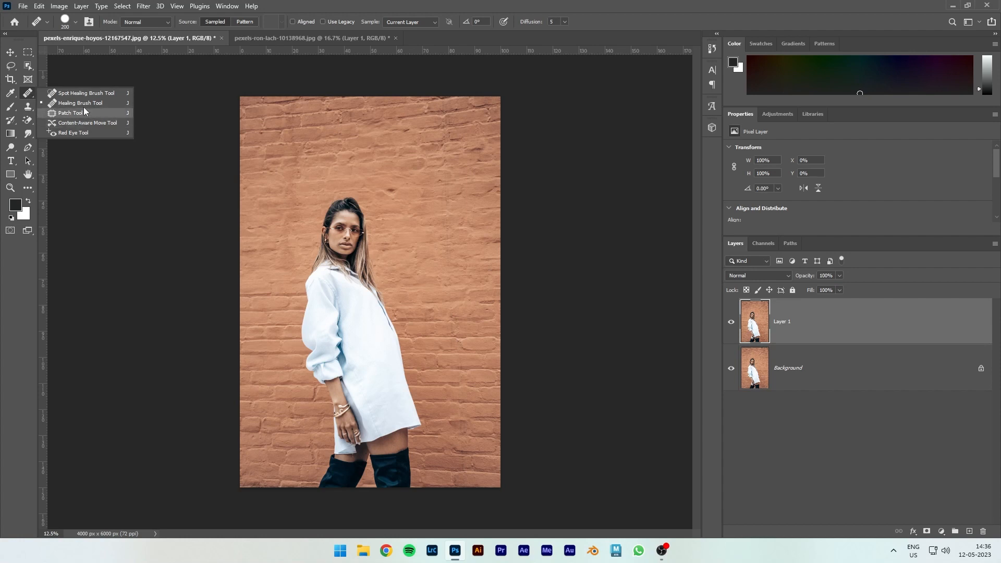
pyautogui.click(11, 52)
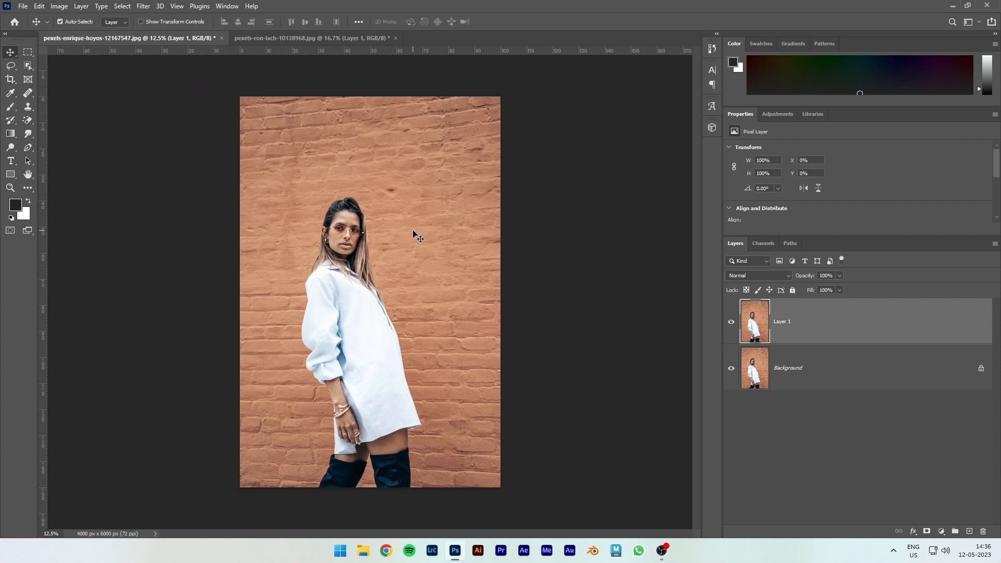
pyautogui.click(28, 66)
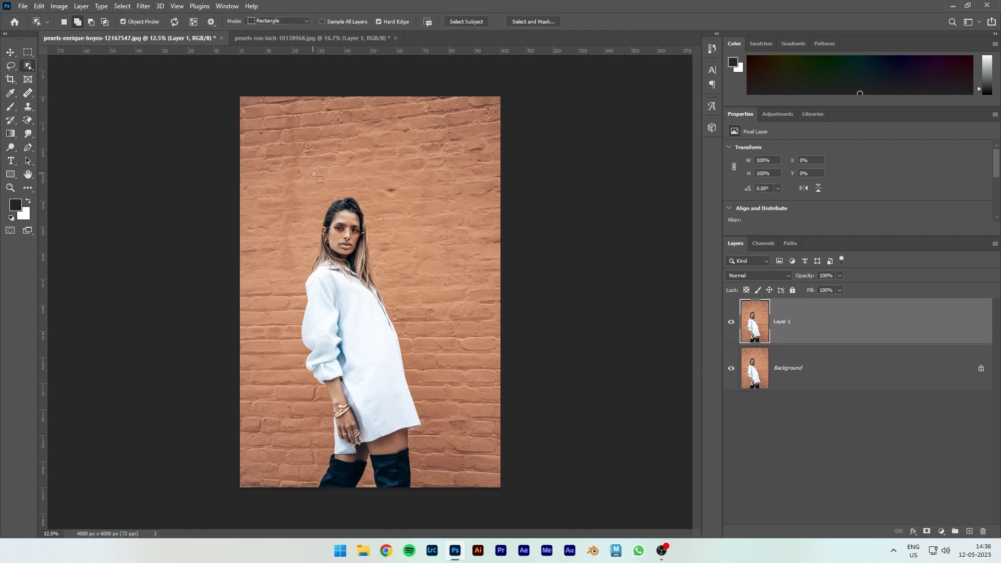
pyautogui.moveTo(257, 145); pyautogui.dragTo(444, 488)
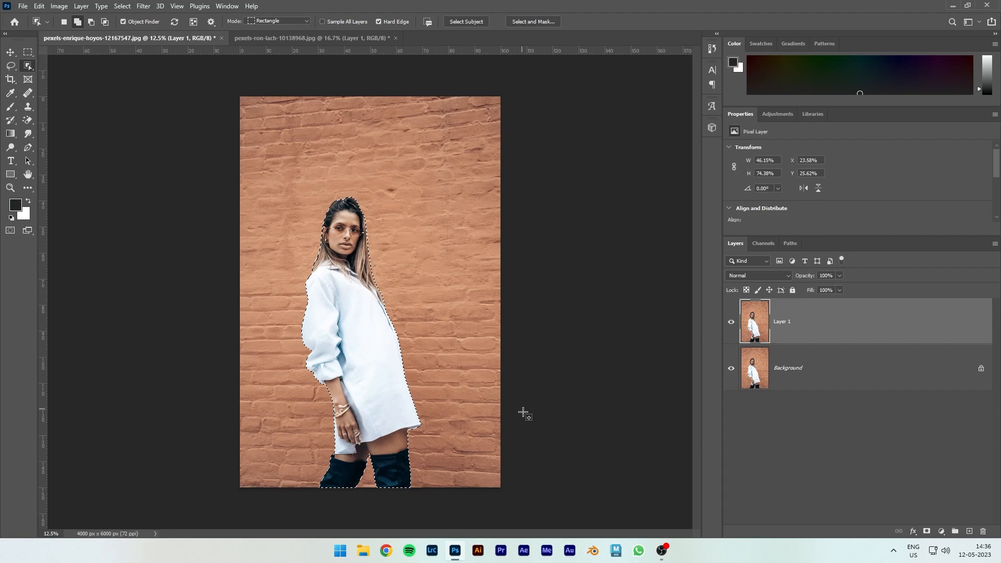
# Step: Fill the selected woman on Layer 1 with Content-Aware contents, Normal mode and 100% opacity, and clear the selection
pyautogui.click(39, 6)
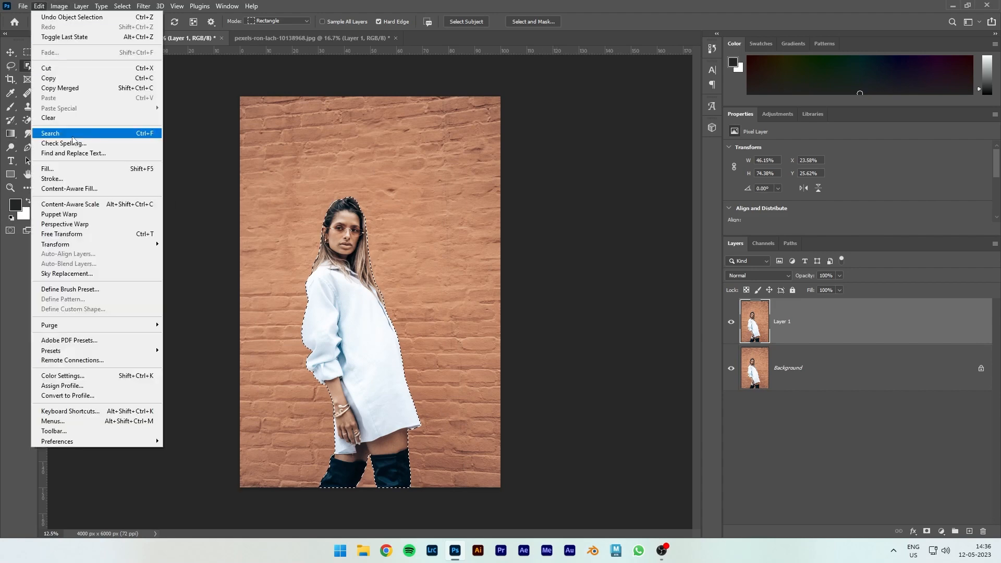
pyautogui.click(75, 168)
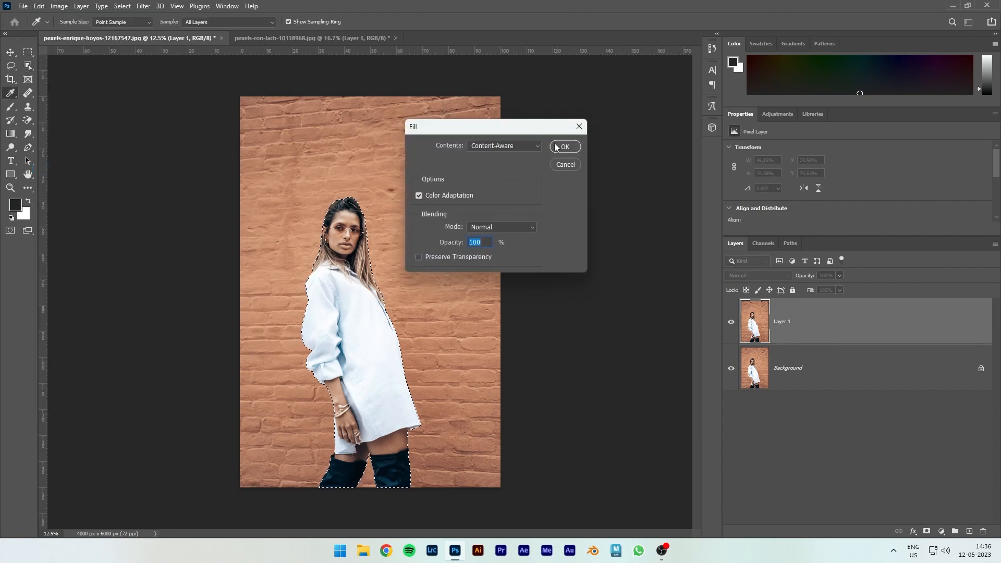
pyautogui.click(563, 148)
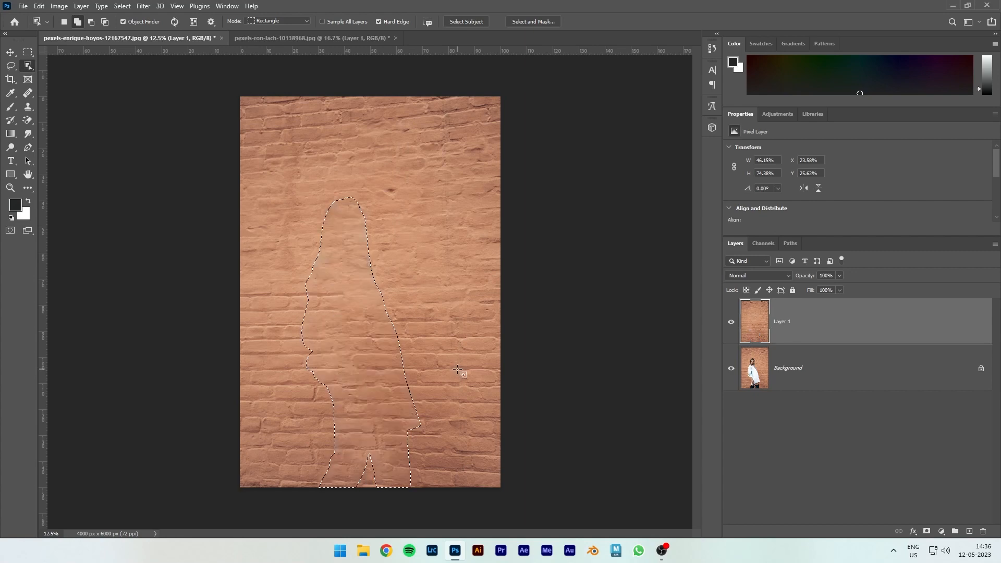
pyautogui.press('super+d')
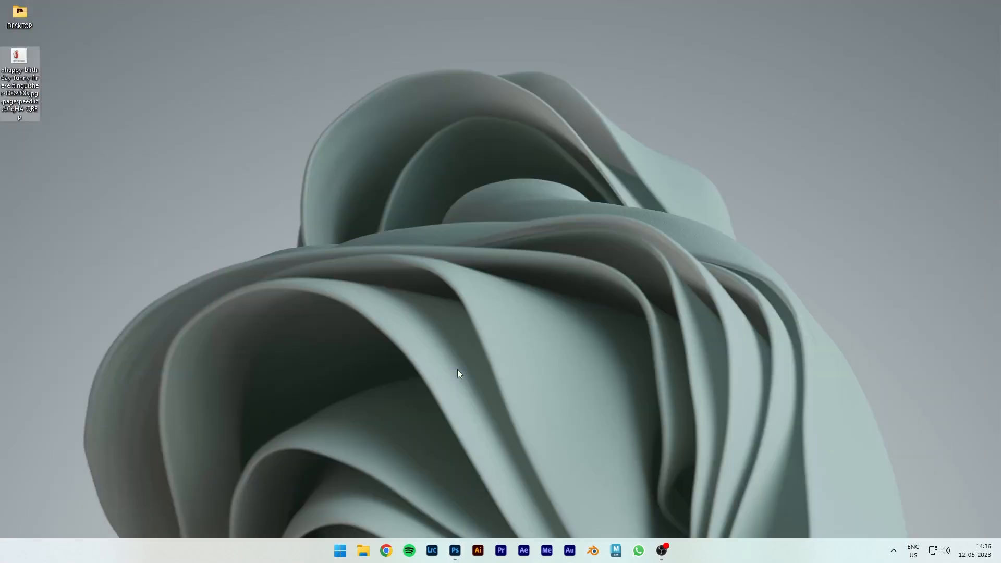
pyautogui.click(455, 551)
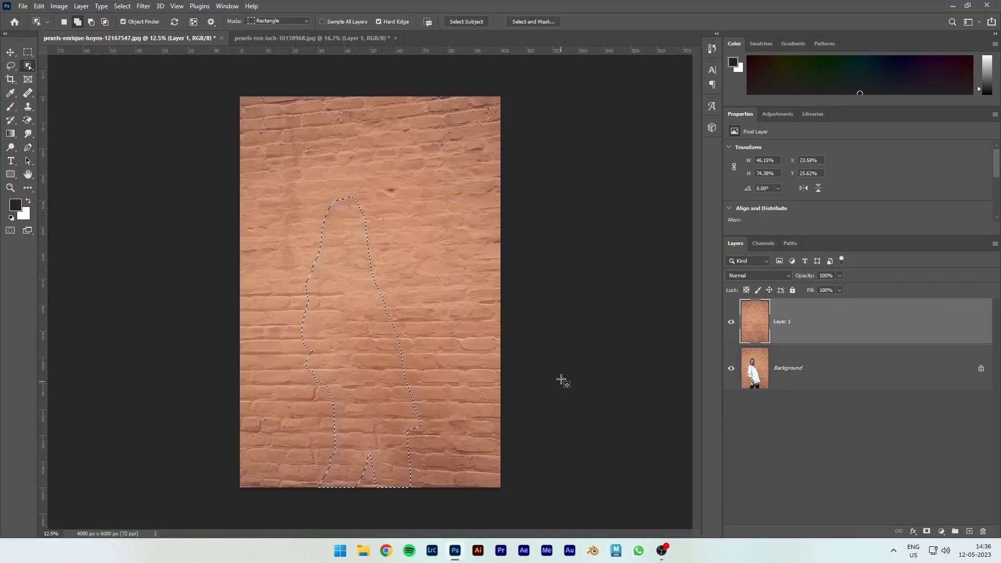
pyautogui.click(10, 52)
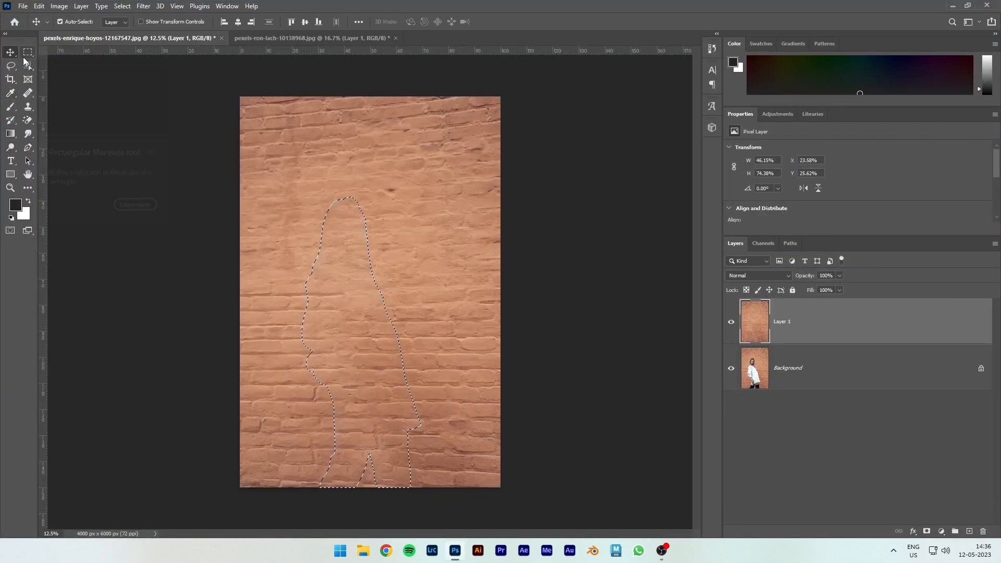
pyautogui.hotkey('ctrl', 'd')
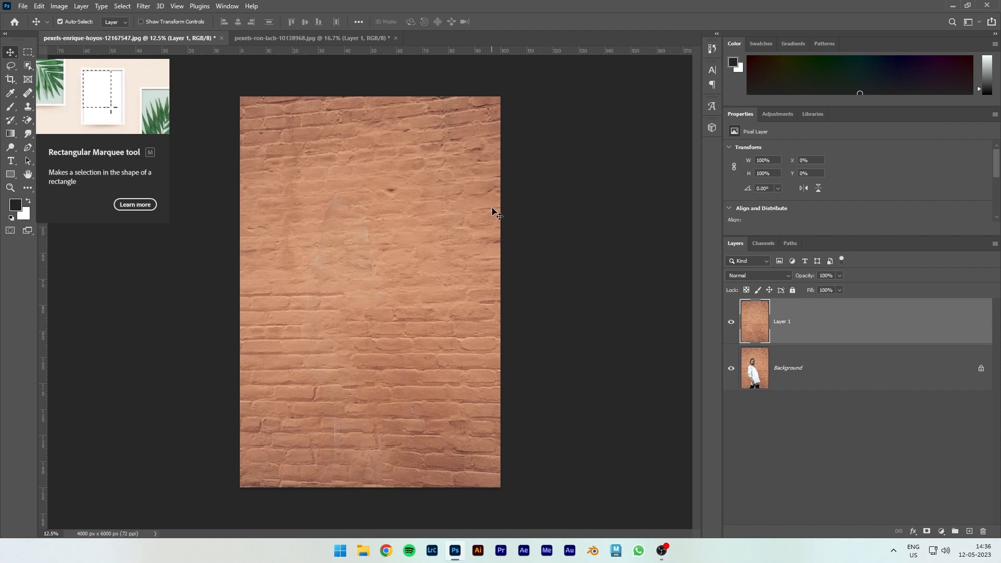
pyautogui.click(197, 302)
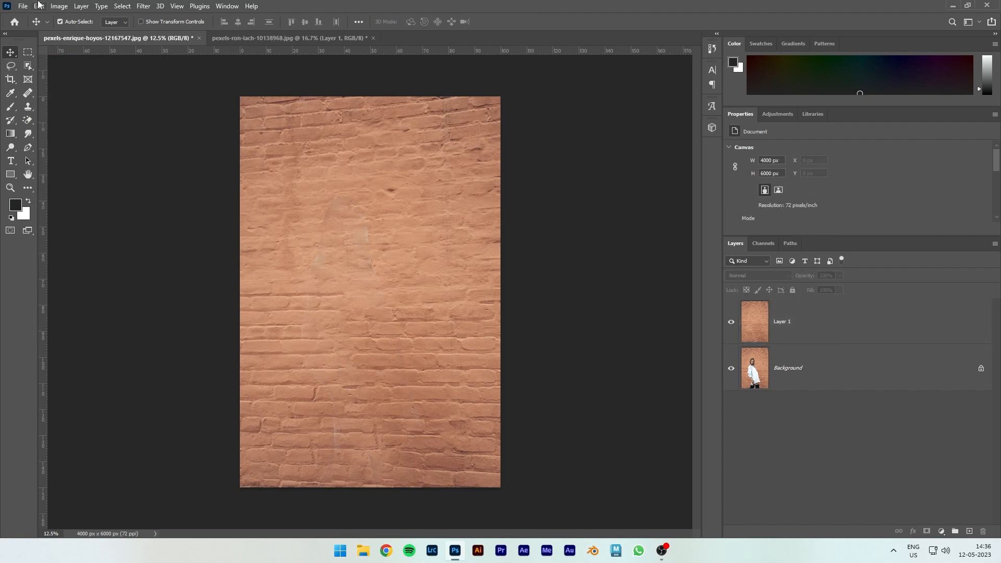
# Step: Open the street photo _SBH3047 2 from the New folder directory on the desktop
pyautogui.click(23, 6)
pyautogui.click(31, 29)
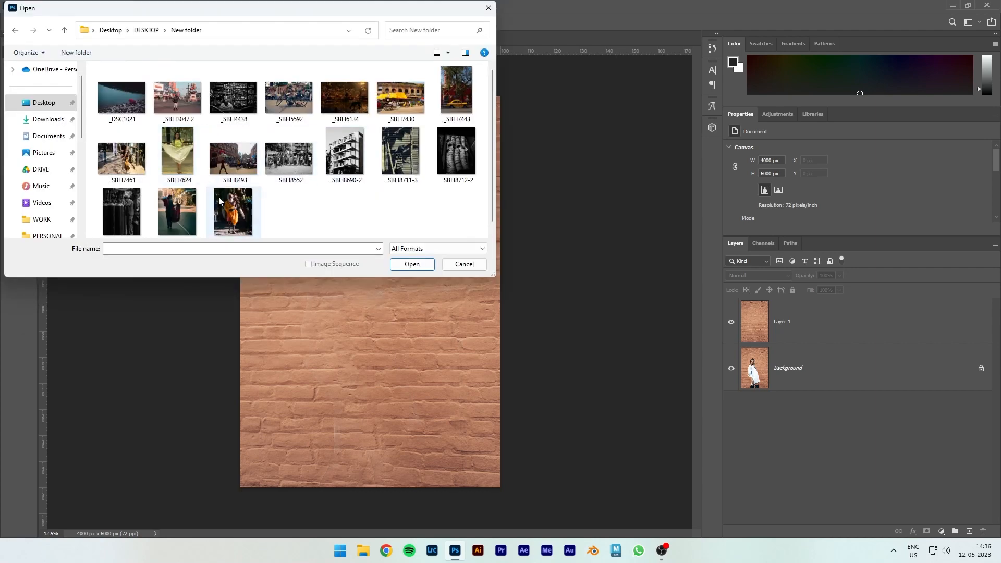
pyautogui.doubleClick(171, 105)
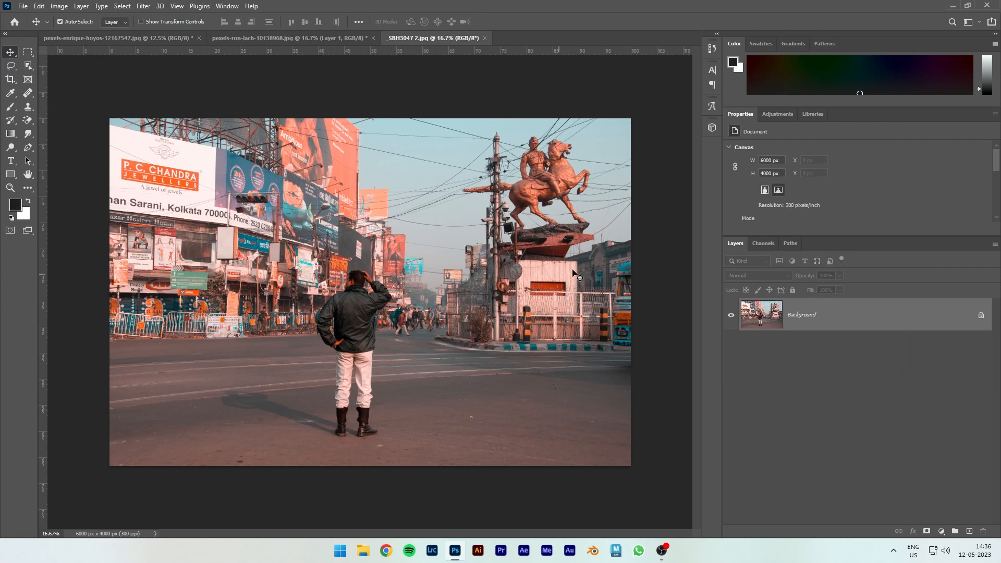
# Step: Clone nearby asphalt over the man's right boot with the Clone Stamp tool at size 150
pyautogui.click(28, 107)
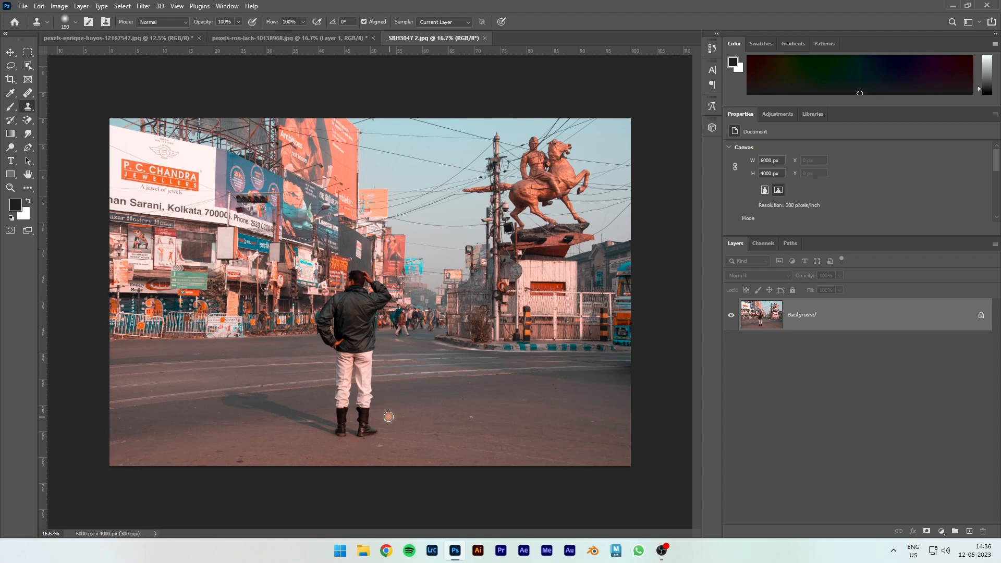
pyautogui.hotkey('ctrl', '+')
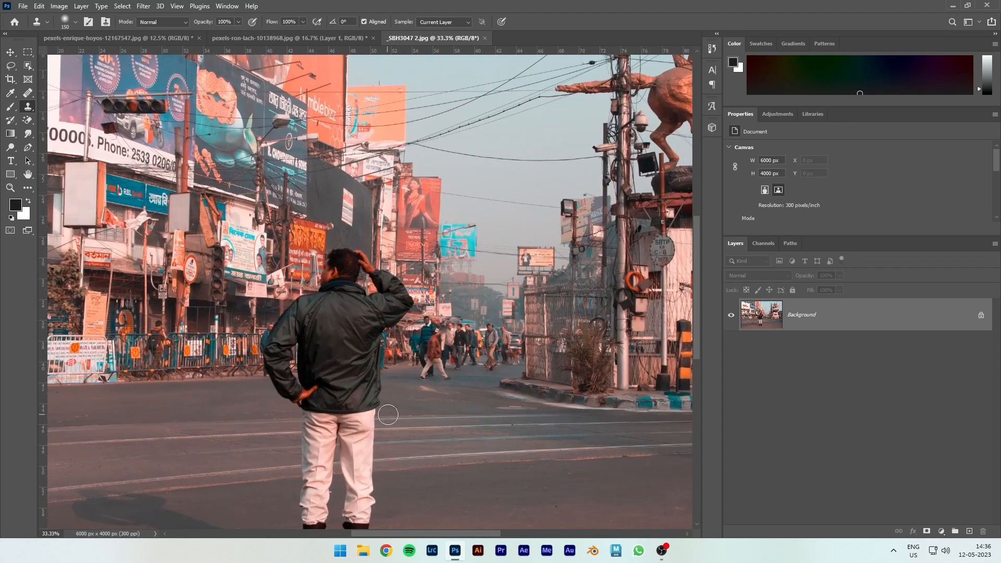
pyautogui.scroll(-6, 366, 317)
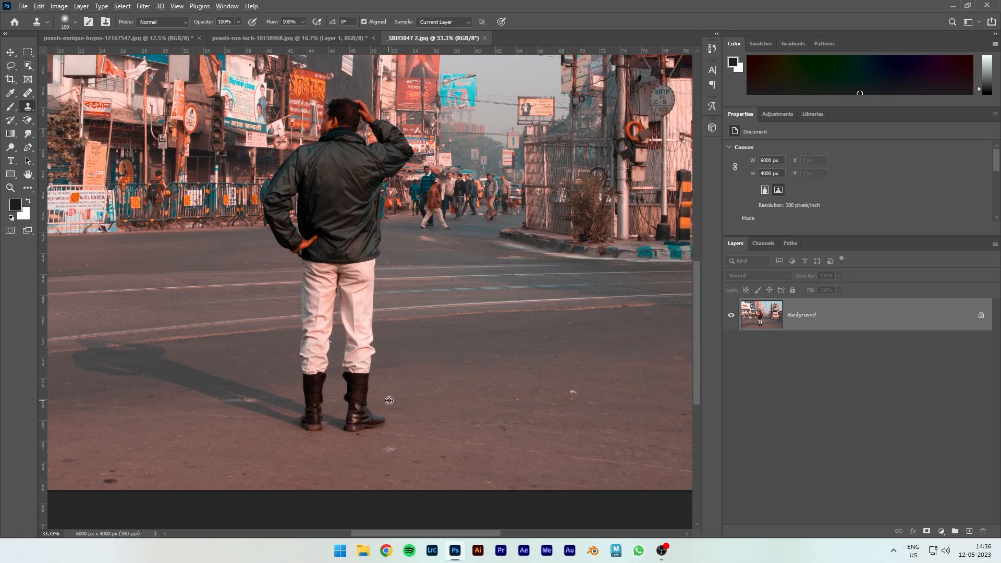
pyautogui.keyDown('alt'); pyautogui.click(410, 425); pyautogui.keyUp('alt')
pyautogui.moveTo(365, 422)
pyautogui.mouseDown()
pyautogui.moveTo(393, 418)
pyautogui.moveTo(350, 425)
pyautogui.moveTo(375, 417)
pyautogui.moveTo(347, 415)
pyautogui.moveTo(376, 415)
pyautogui.moveTo(348, 408)
pyautogui.moveTo(374, 401)
pyautogui.moveTo(353, 398)
pyautogui.mouseUp()
pyautogui.keyDown('alt'); pyautogui.click(407, 401); pyautogui.keyUp('alt')
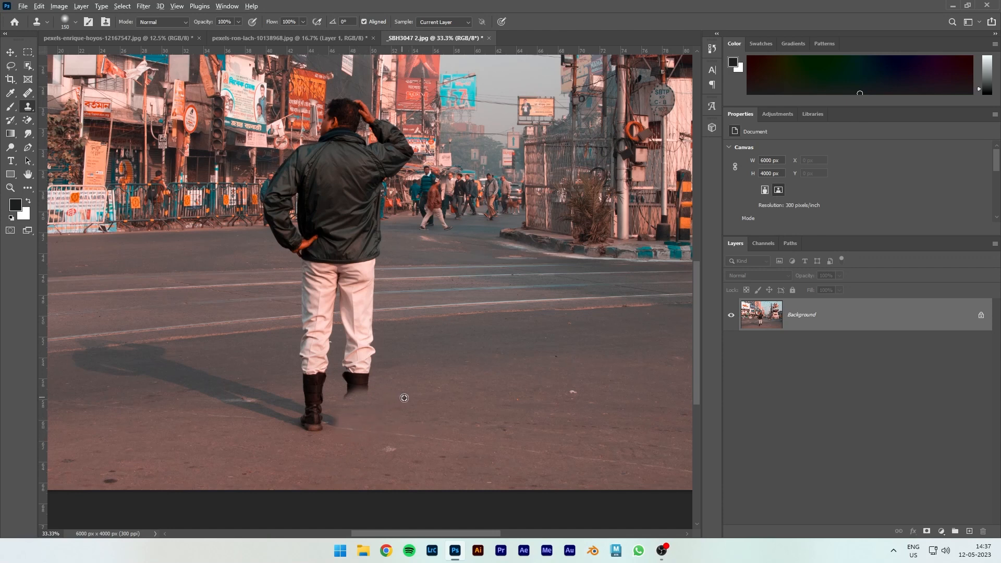
pyautogui.moveTo(382, 395)
pyautogui.mouseDown()
pyautogui.moveTo(341, 394)
pyautogui.moveTo(362, 389)
pyautogui.moveTo(353, 369)
pyautogui.mouseUp()
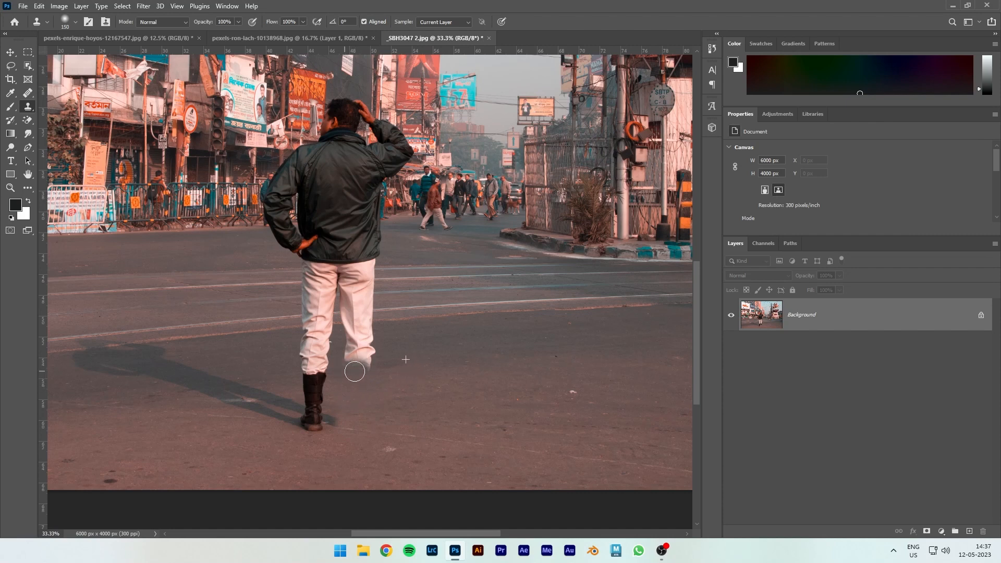
# Step: Try to clone the dark billboard over the man's head at size 150, and undo the most recent strokes
pyautogui.scroll(2, 449, 258)
pyautogui.keyDown('alt'); pyautogui.click(351, 171); pyautogui.keyUp('alt')
pyautogui.moveTo(344, 195); pyautogui.dragTo(339, 180)
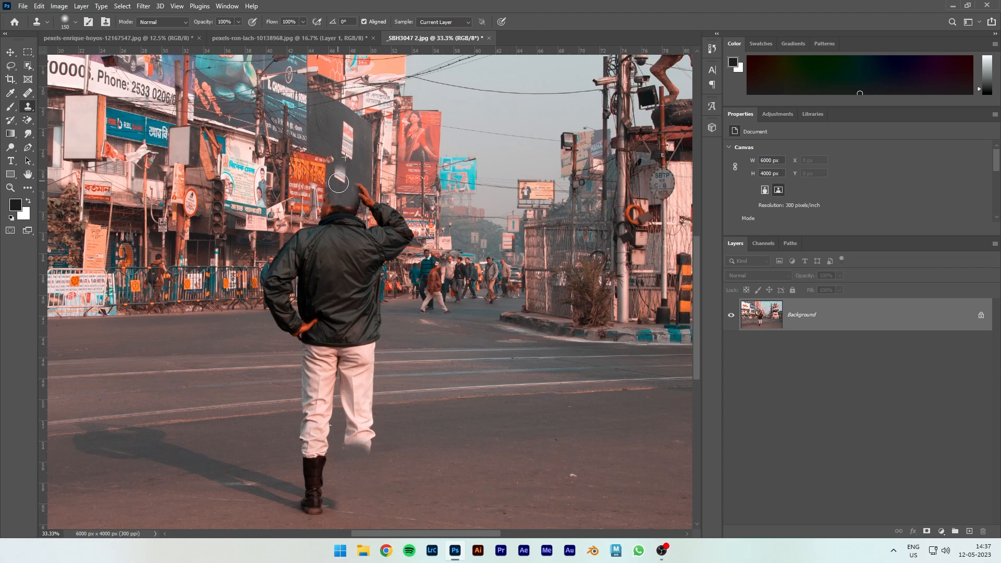
pyautogui.hotkey('ctrl', 'z')
pyautogui.hotkey('ctrl', 'z')
pyautogui.hotkey('ctrl', 'z')
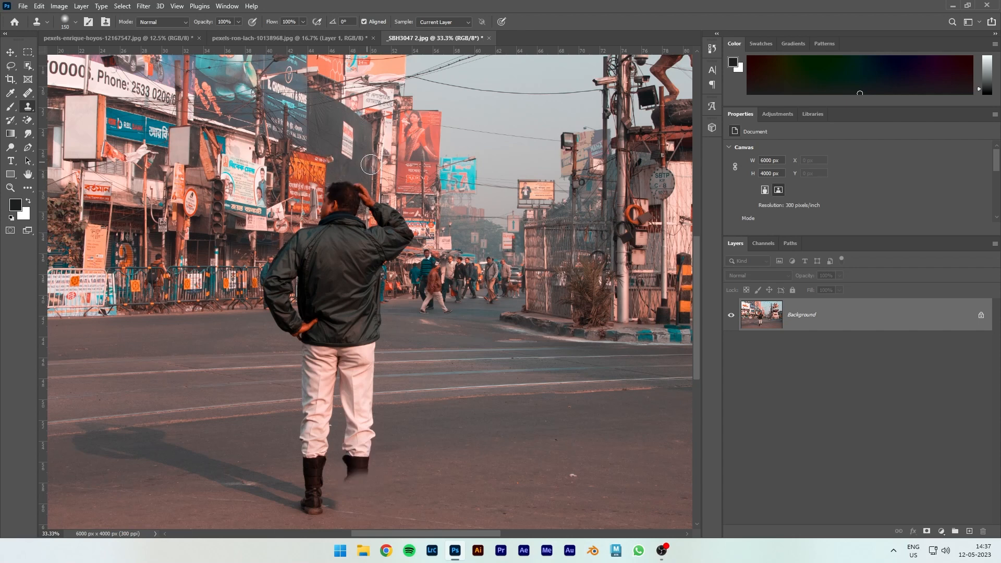
# Step: Reduce the Clone Stamp size to 90 and clone the dark billboard over the top of the man's hair
pyautogui.press('[')
pyautogui.press('[')
pyautogui.press('[')
pyautogui.moveTo(336, 185); pyautogui.dragTo(357, 185)
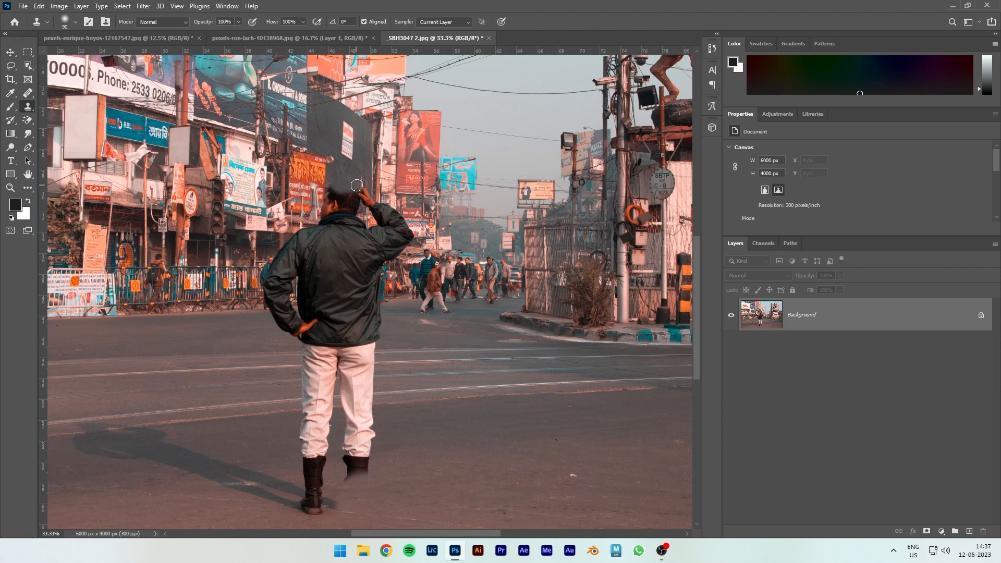